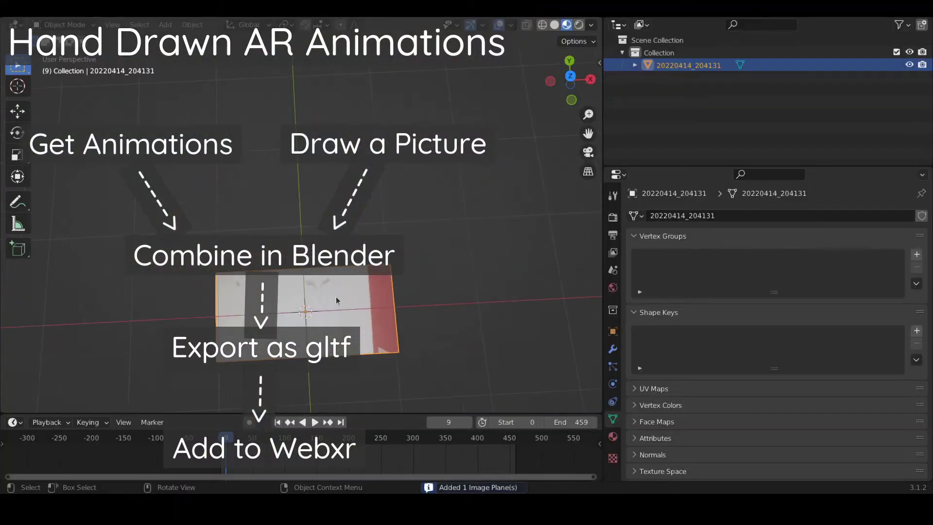
Set the image plane's Z rotation to 180°.
{"action": "left_click", "coordinate": [613, 330]}
{"action": "double_click", "coordinate": [815, 321]}
{"action": "type", "text": "180"}
{"action": "key", "text": "Return"}
Enlarge the image plane to a scale of about 2.677 and move it to about X 0.416 m, Y 0.899 m.
{"action": "key", "text": "g"}
{"action": "left_click", "coordinate": [359, 249]}
{"action": "key", "text": "s"}
{"action": "left_click", "coordinate": [430, 239]}
{"action": "key", "text": "g"}
{"action": "left_click", "coordinate": [445, 176]}
Enter Edit Mode on the image plane and subdivide it with 10 cuts.
{"action": "left_click", "coordinate": [57, 25]}
{"action": "left_click", "coordinate": [59, 53]}
{"action": "right_click", "coordinate": [245, 178]}
{"action": "left_click", "coordinate": [245, 178]}
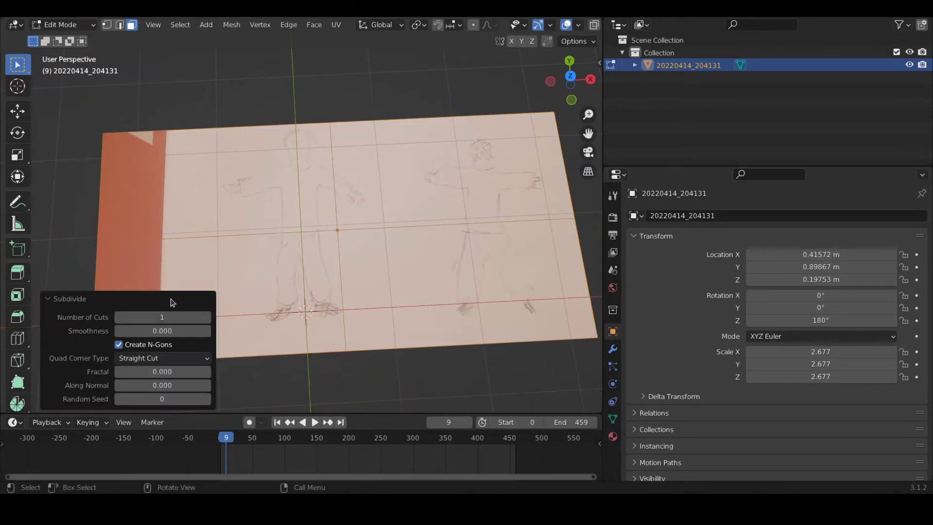
{"action": "double_click", "coordinate": [158, 317]}
{"action": "type", "text": "10"}
{"action": "key", "text": "Return"}
Select all faces of the plane and subdivide them again with more cuts to form a dense grid.
{"action": "left_click", "coordinate": [247, 155]}
{"action": "left_click_drag", "start_coordinate": [66, 87], "coordinate": [601, 342]}
{"action": "right_click", "coordinate": [217, 183]}
{"action": "left_click", "coordinate": [216, 183]}
{"action": "left_click_drag", "start_coordinate": [163, 317], "coordinate": [188, 317]}
{"action": "left_click", "coordinate": [427, 203]}
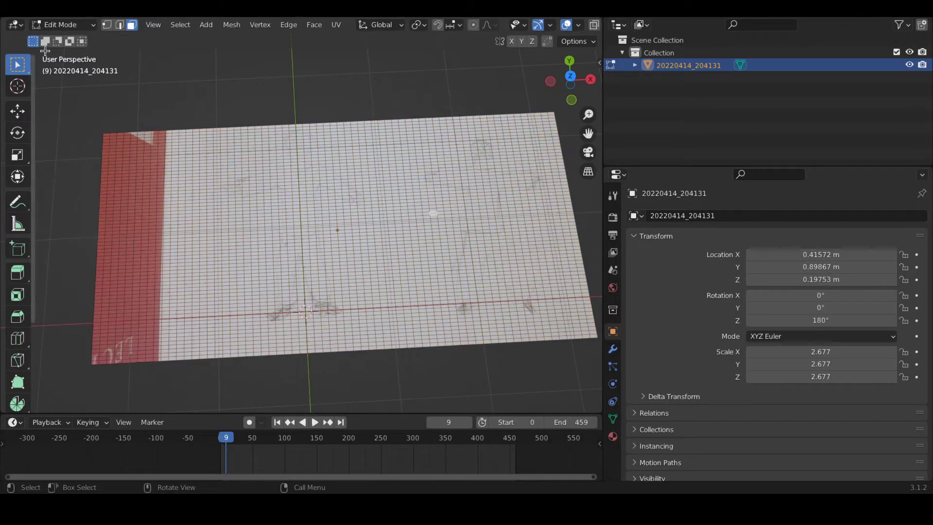
Delete the faces left of the left-hand figure, including the red strip and the blank corners above and below its arm.
{"action": "left_click_drag", "start_coordinate": [83, 225], "coordinate": [247, 389]}
{"action": "key", "text": "x"}
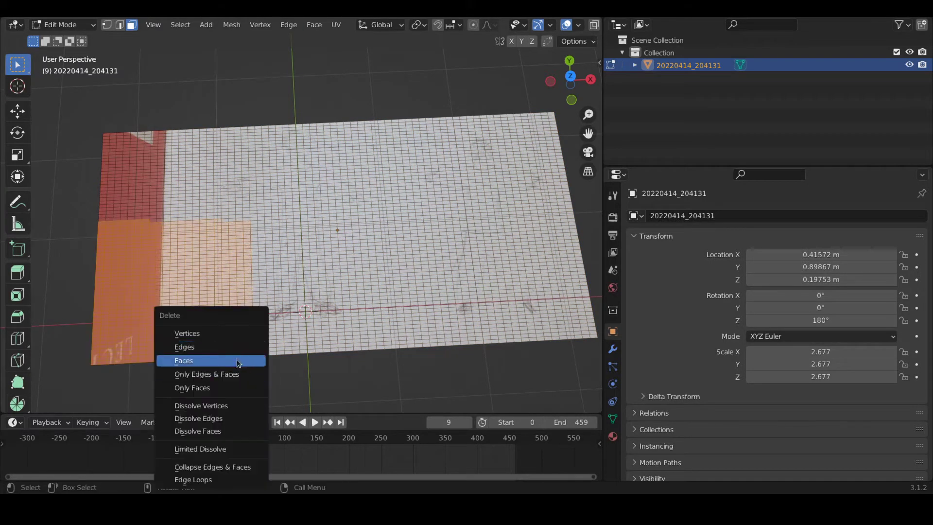
{"action": "left_click", "coordinate": [245, 358]}
{"action": "left_click_drag", "start_coordinate": [79, 100], "coordinate": [245, 171]}
{"action": "key", "text": "x"}
{"action": "left_click", "coordinate": [244, 171]}
{"action": "left_click_drag", "start_coordinate": [80, 137], "coordinate": [208, 258]}
{"action": "key", "text": "x"}
{"action": "left_click", "coordinate": [208, 259]}
Delete the faces covering the second drawn figure and the blank area beside the remaining figure's right hip.
{"action": "left_click_drag", "start_coordinate": [371, 95], "coordinate": [602, 378]}
{"action": "key", "text": "x"}
{"action": "left_click", "coordinate": [557, 333]}
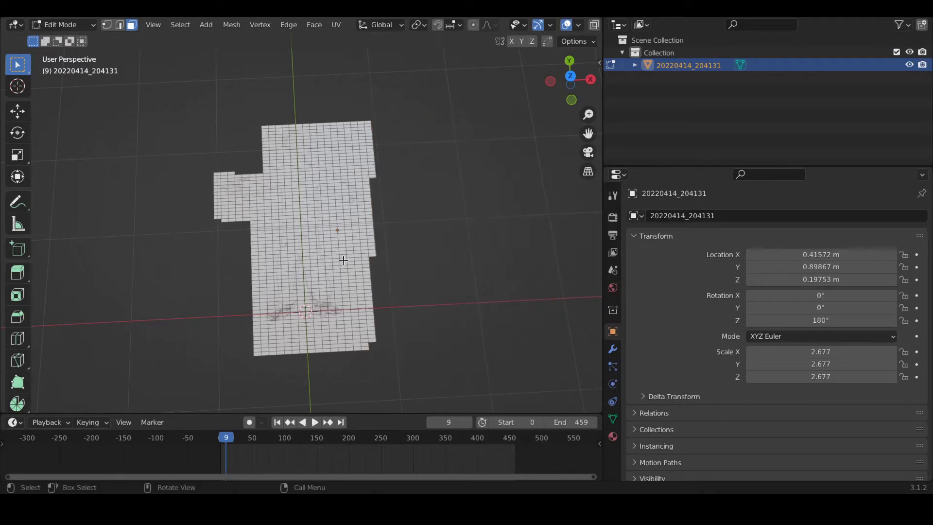
{"action": "left_click_drag", "start_coordinate": [368, 210], "coordinate": [421, 283]}
{"action": "key", "text": "x"}
{"action": "left_click", "coordinate": [419, 283]}
Delete the blank faces below the figure's feet and beneath its left-hand arm.
{"action": "left_click_drag", "start_coordinate": [234, 321], "coordinate": [488, 408]}
{"action": "key", "text": "x"}
{"action": "left_click", "coordinate": [442, 366]}
{"action": "left_click_drag", "start_coordinate": [197, 202], "coordinate": [272, 300]}
{"action": "key", "text": "x"}
{"action": "left_click", "coordinate": [272, 300]}
Delete the blank faces beside the head above the right-hand arm and along the outer sides of the legs.
{"action": "left_click_drag", "start_coordinate": [329, 108], "coordinate": [392, 185]}
{"action": "key", "text": "x"}
{"action": "left_click", "coordinate": [360, 165]}
{"action": "left_click_drag", "start_coordinate": [345, 264], "coordinate": [411, 338]}
{"action": "key", "text": "x"}
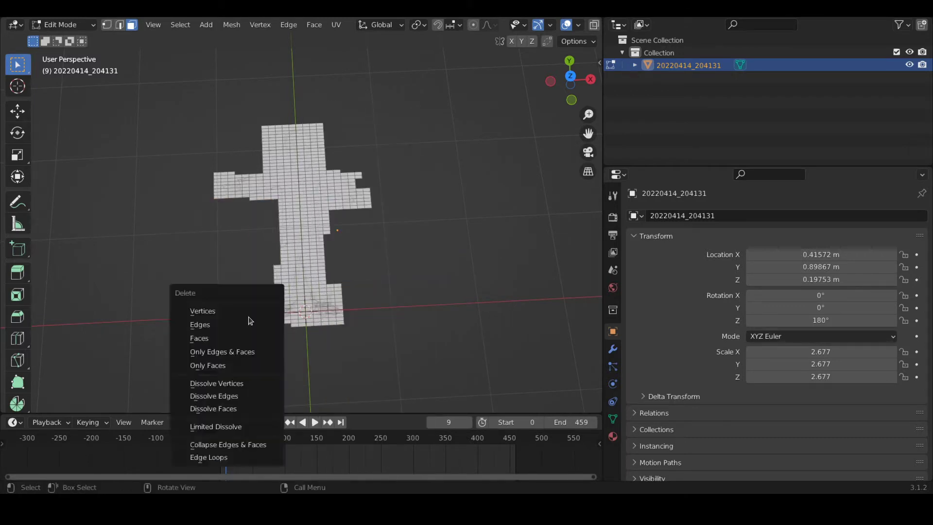
{"action": "left_click", "coordinate": [254, 335]}
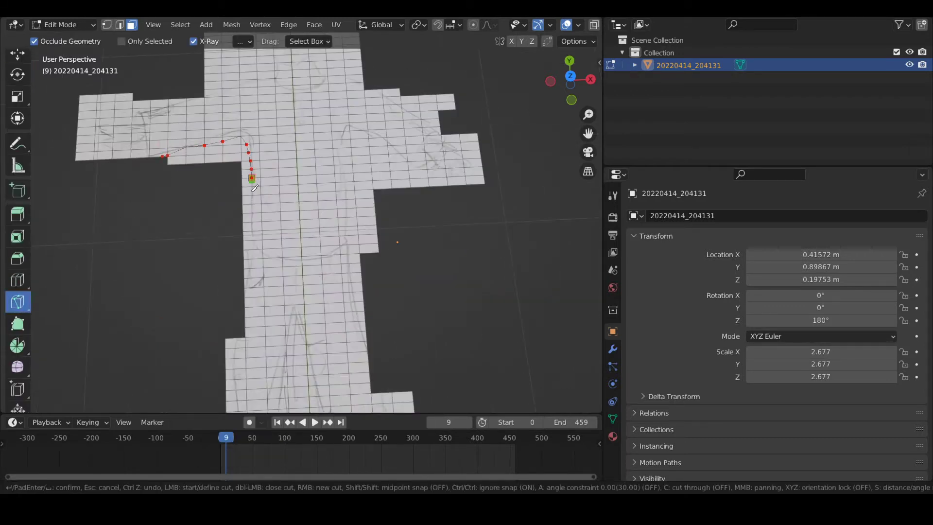
Cut the mesh with the Knife tool along the underside of the left-hand arm and down the torso's side.
{"action": "key", "text": "Return"}
{"action": "scroll", "coordinate": [254, 188], "scroll_direction": "down", "scroll_amount": 3}
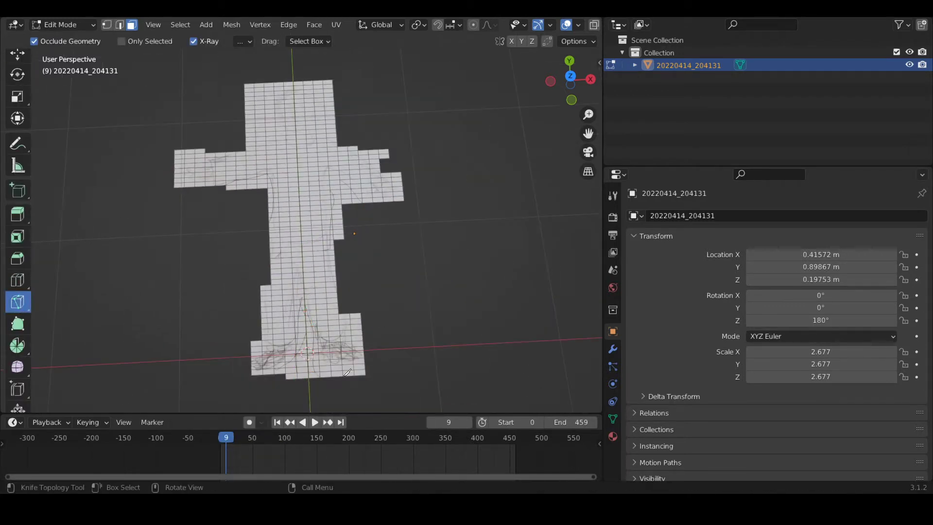
{"action": "scroll", "coordinate": [17, 167], "scroll_direction": "up", "scroll_amount": 3}
Delete the blank faces left of the head and at the outer end of the left-hand arm.
{"action": "left_click", "coordinate": [17, 65]}
{"action": "left_click_drag", "start_coordinate": [203, 75], "coordinate": [269, 138]}
{"action": "key", "text": "x"}
{"action": "left_click", "coordinate": [269, 138]}
{"action": "left_click_drag", "start_coordinate": [157, 140], "coordinate": [179, 197]}
{"action": "key", "text": "x"}
{"action": "left_click", "coordinate": [179, 198]}
Delete the blank faces between the legs, under the feet and beside the right-hand lower leg.
{"action": "left_click", "coordinate": [298, 319]}
{"action": "left_click_drag", "start_coordinate": [276, 374], "coordinate": [362, 398]}
{"action": "key", "text": "x"}
{"action": "left_click", "coordinate": [362, 398]}
{"action": "left_click_drag", "start_coordinate": [383, 300], "coordinate": [350, 335]}
{"action": "key", "text": "x"}
{"action": "left_click", "coordinate": [351, 335]}
Delete the remaining blank faces beside the torso and above the right-hand shoulder.
{"action": "left_click_drag", "start_coordinate": [352, 202], "coordinate": [345, 217]}
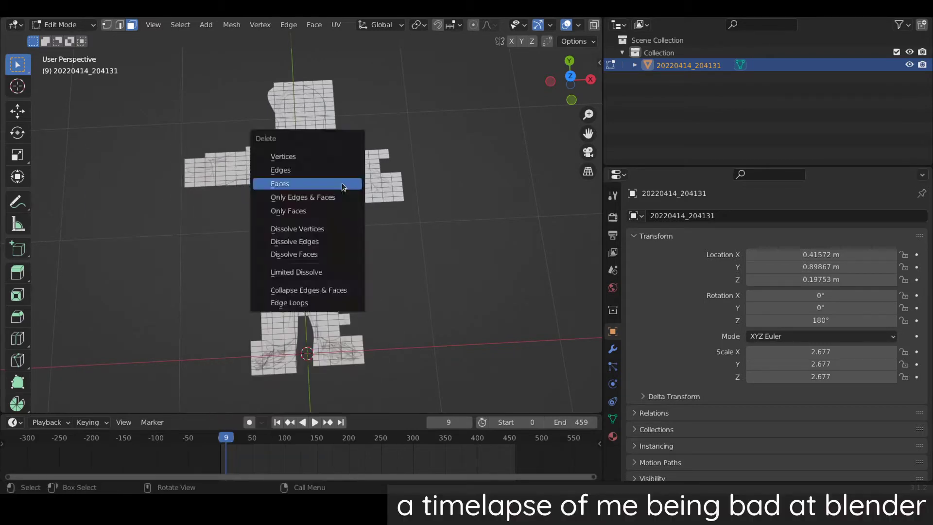
{"action": "left_click", "coordinate": [331, 88]}
{"action": "left_click_drag", "start_coordinate": [382, 145], "coordinate": [363, 154]}
{"action": "key", "text": "x"}
{"action": "left_click", "coordinate": [364, 154]}
Widen the 3D viewport, return to Object Mode and switch the viewport to Rendered shading.
{"action": "left_click_drag", "start_coordinate": [603, 43], "coordinate": [684, 43]}
{"action": "key", "text": "Tab"}
{"action": "left_click", "coordinate": [659, 24]}
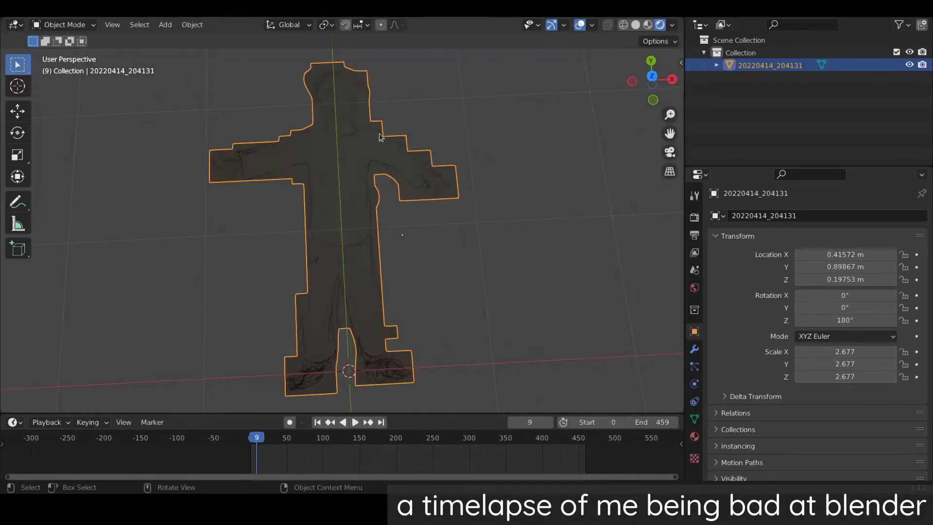
{"action": "scroll", "coordinate": [153, 176], "scroll_direction": "down", "scroll_amount": 1}
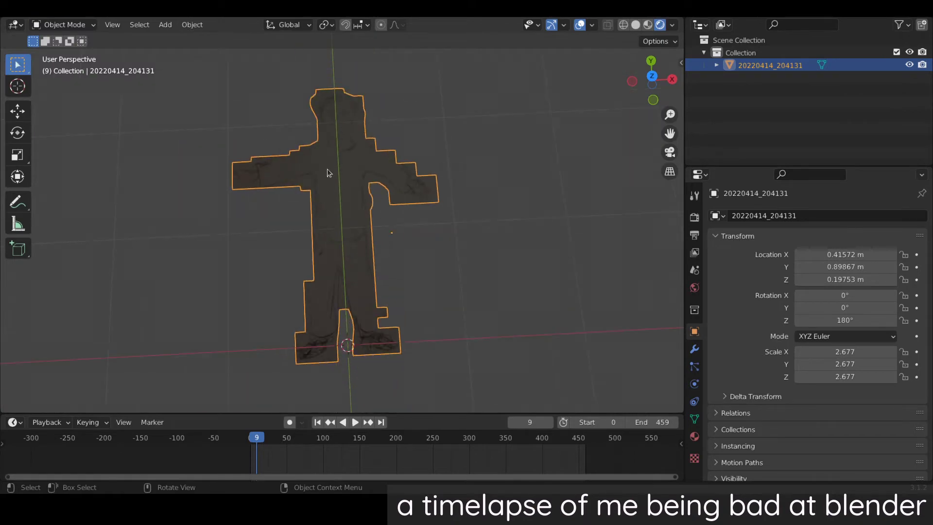
Import the Mixamo animation file Dancing Twerk.fbx from the Downloads folder.
{"action": "left_click", "coordinate": [64, 24]}
{"action": "left_click", "coordinate": [59, 54]}
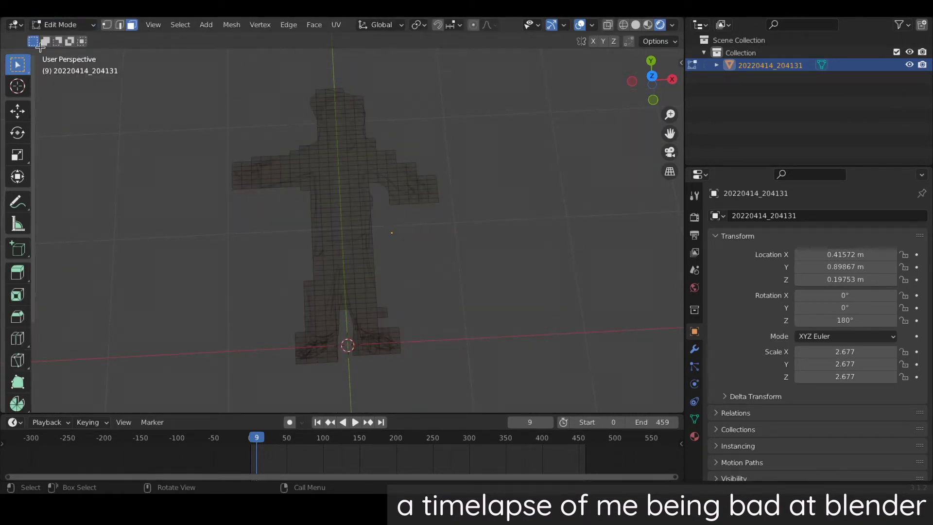
{"action": "key", "text": "F4"}
{"action": "mouse_move", "coordinate": [63, 182]}
{"action": "left_click", "coordinate": [173, 279]}
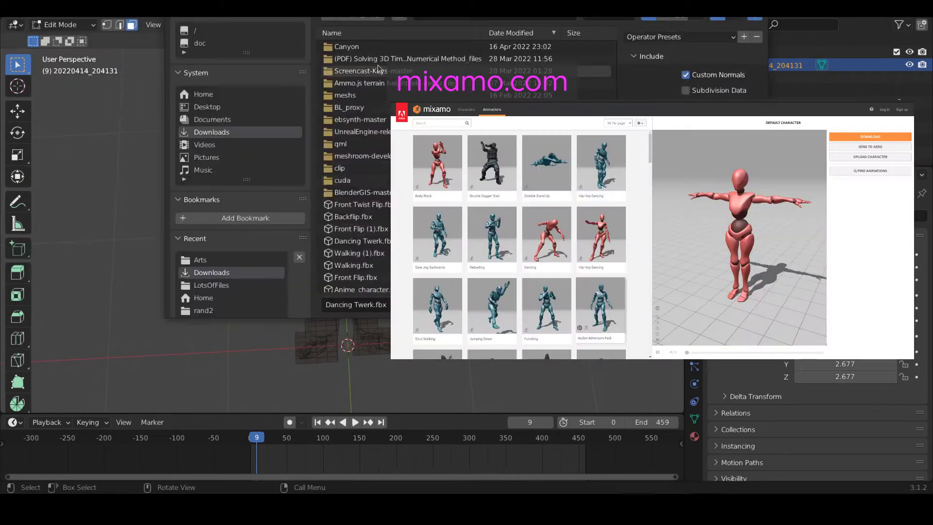
{"action": "double_click", "coordinate": [357, 240]}
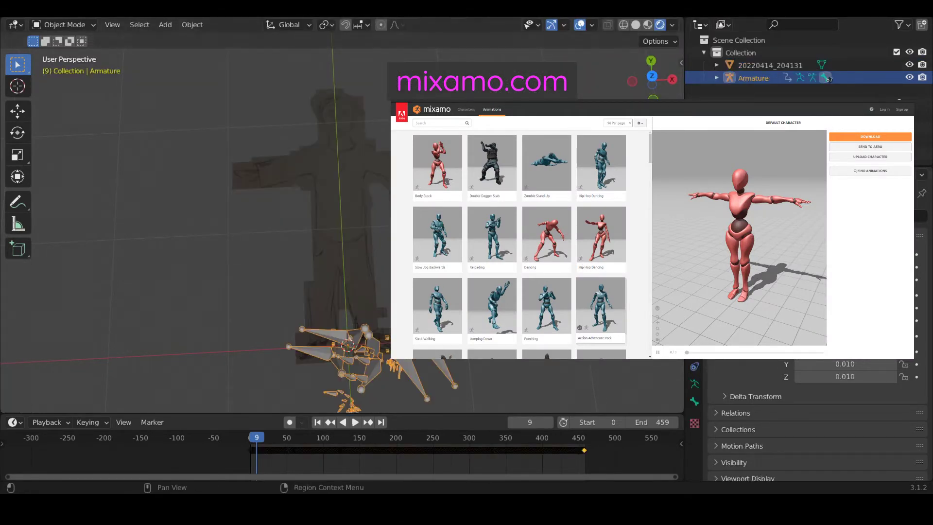
Put the imported armature in Pose Mode and clear the rotation and location of all its bones.
{"action": "scroll", "coordinate": [318, 156], "scroll_direction": "down", "scroll_amount": 3}
{"action": "left_click", "coordinate": [62, 24]}
{"action": "left_click", "coordinate": [54, 68]}
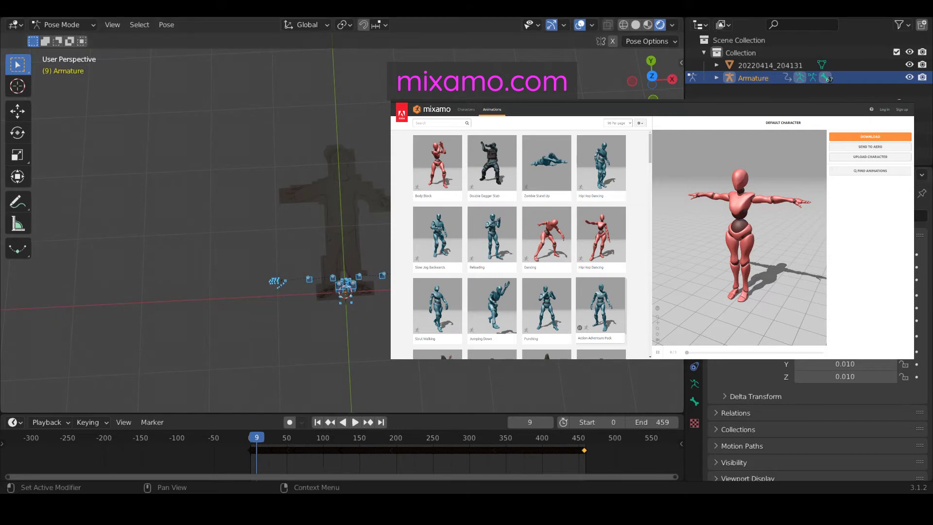
{"action": "key", "text": "Return"}
{"action": "scroll", "coordinate": [394, 280], "scroll_direction": "up", "scroll_amount": 3}
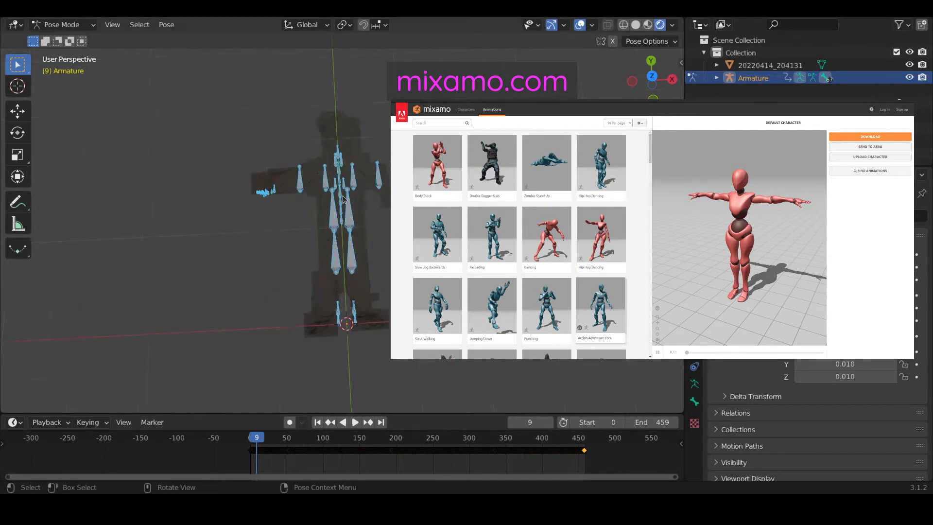
{"action": "left_click", "coordinate": [312, 85]}
Return to Object Mode, scale the drawn figure mesh by about 0.804 and move it over the armature.
{"action": "left_click", "coordinate": [750, 66]}
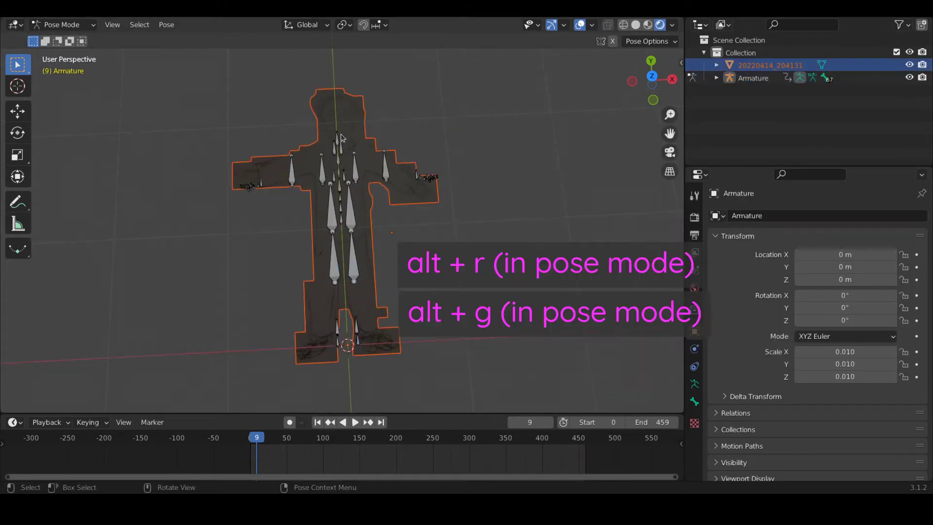
{"action": "left_click", "coordinate": [355, 151]}
{"action": "key", "text": "ctrl+Tab"}
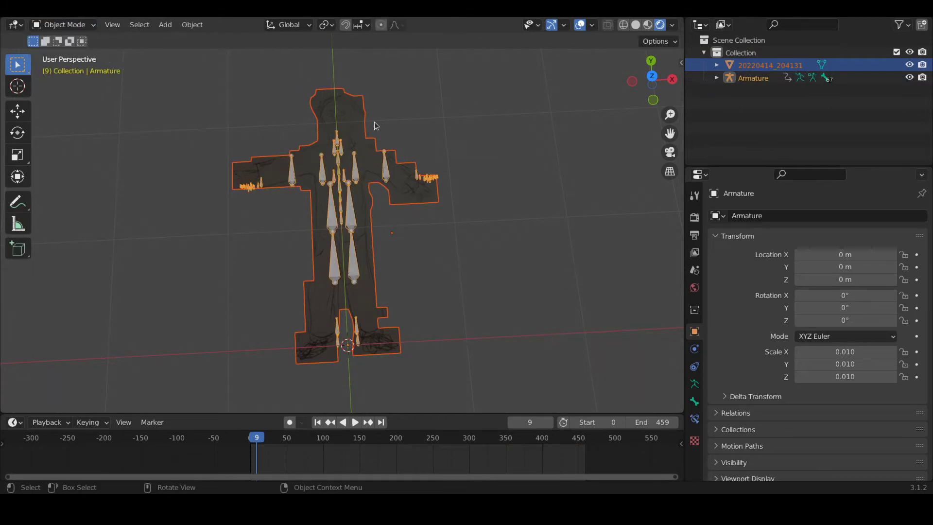
{"action": "left_click", "coordinate": [339, 122]}
{"action": "key", "text": "s"}
{"action": "left_click", "coordinate": [346, 142]}
{"action": "key", "text": "g"}
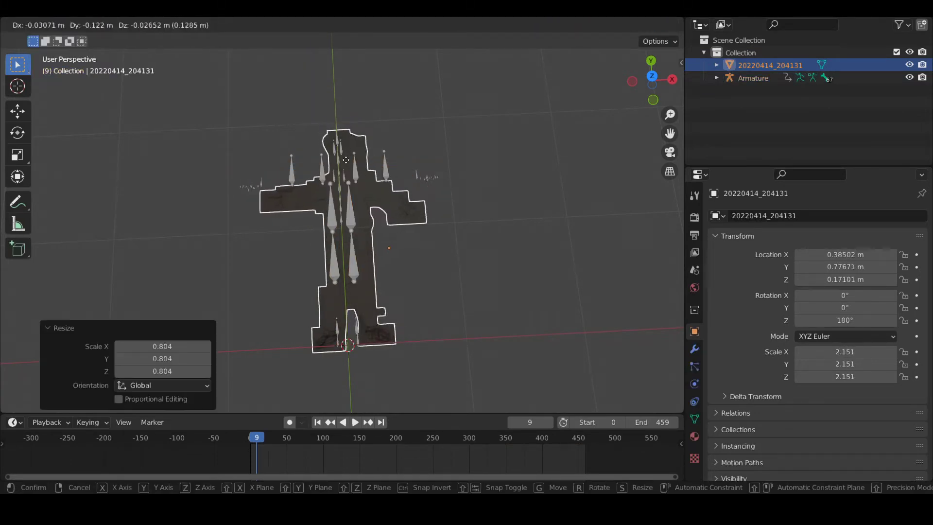
{"action": "left_click", "coordinate": [343, 165]}
Enter Edit Mode on the figure mesh and move the right-hand forearm faces toward the armature's hand bones.
{"action": "left_click", "coordinate": [58, 25]}
{"action": "left_click", "coordinate": [58, 49]}
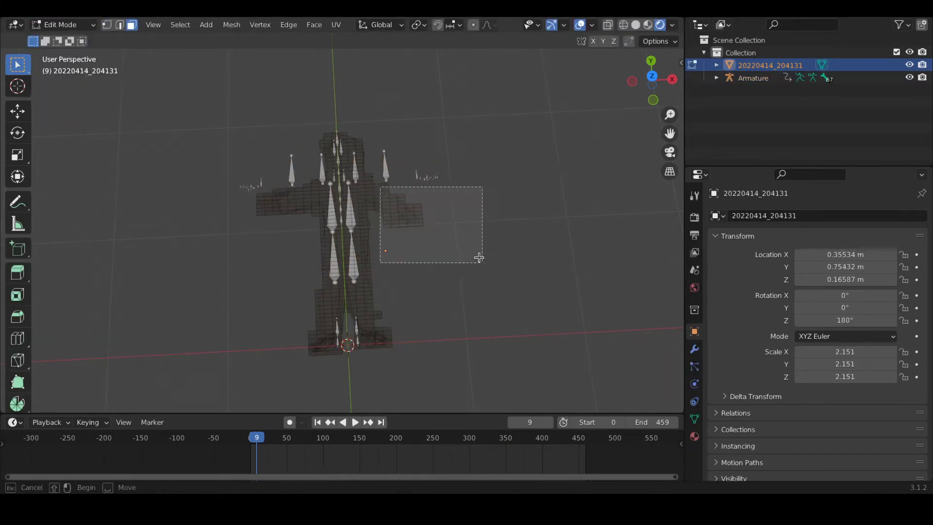
{"action": "key", "text": "g"}
{"action": "left_click", "coordinate": [452, 200]}
{"action": "key", "text": "g"}
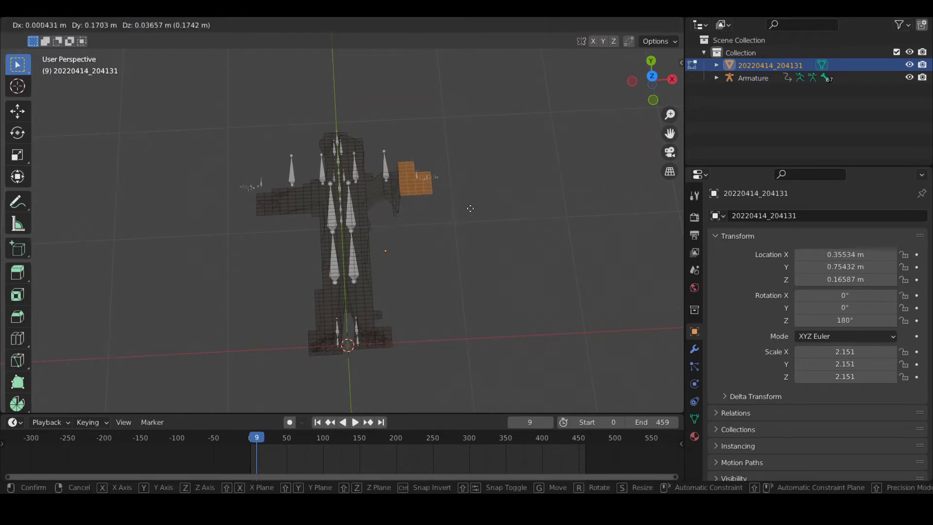
{"action": "left_click", "coordinate": [478, 224]}
Move the left-hand hand and upper arm faces up to line up with the armature's arm bones.
{"action": "left_click_drag", "start_coordinate": [389, 170], "coordinate": [427, 218]}
{"action": "left_click_drag", "start_coordinate": [236, 153], "coordinate": [285, 219]}
{"action": "key", "text": "g"}
{"action": "left_click", "coordinate": [273, 207]}
{"action": "key", "text": "ctrl+z"}
{"action": "key", "text": "g"}
{"action": "left_click", "coordinate": [312, 212]}
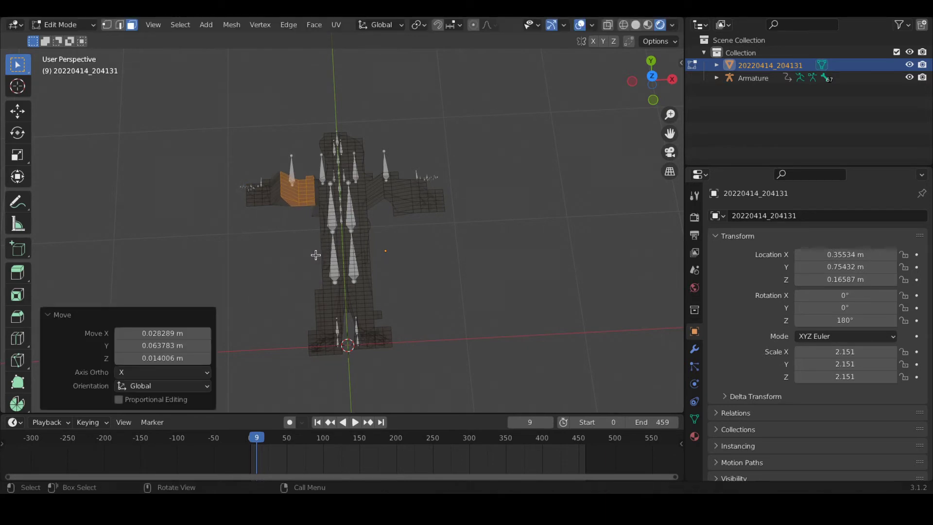
{"action": "key", "text": "ctrl+z"}
{"action": "key", "text": "g"}
{"action": "left_click", "coordinate": [368, 236]}
Return to Object Mode and move the figure mesh about 0.044 m along Y to match the armature.
{"action": "left_click", "coordinate": [73, 25]}
{"action": "left_click", "coordinate": [58, 38]}
{"action": "scroll", "coordinate": [298, 176], "scroll_direction": "up", "scroll_amount": 6}
{"action": "scroll", "coordinate": [298, 176], "scroll_direction": "down", "scroll_amount": 4}
{"action": "left_click", "coordinate": [350, 223]}
{"action": "scroll", "coordinate": [352, 308], "scroll_direction": "up", "scroll_amount": 1}
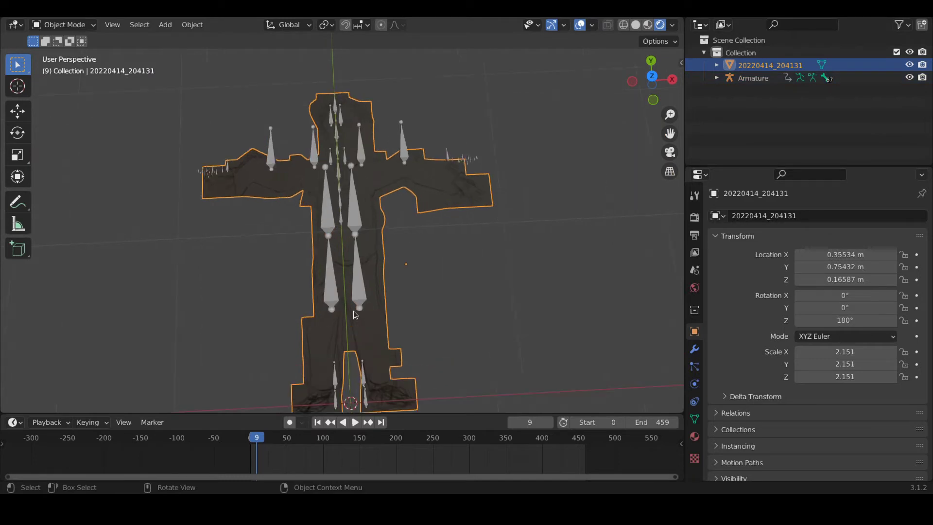
{"action": "key", "text": "g"}
{"action": "left_click", "coordinate": [361, 242]}
In the right orthographic view, lower the figure mesh to about Z -0.057 m to align its depth with the bones.
{"action": "left_click", "coordinate": [672, 79]}
{"action": "key", "text": "g"}
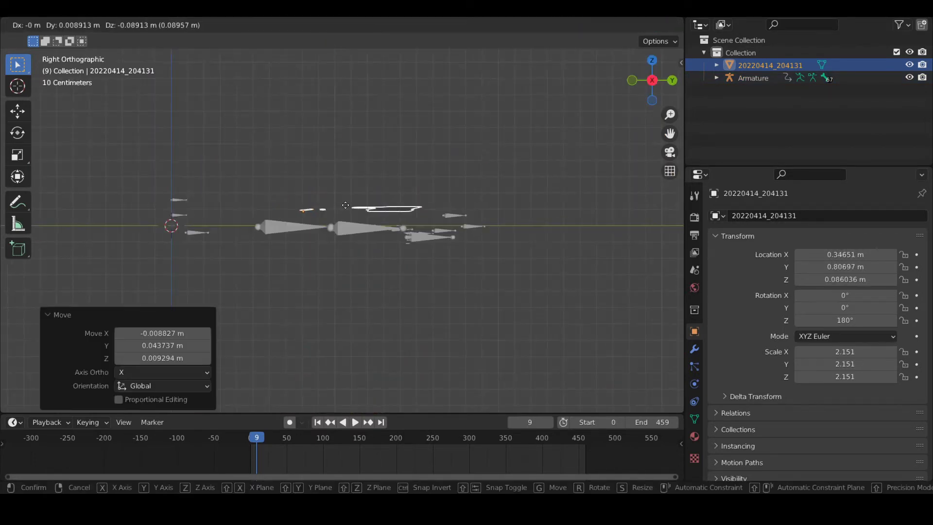
{"action": "left_click", "coordinate": [352, 197]}
{"action": "middle_click_drag", "start_coordinate": [352, 197], "coordinate": [319, 170]}
{"action": "left_click", "coordinate": [652, 81]}
{"action": "left_click", "coordinate": [652, 81]}
{"action": "key", "text": "g"}
{"action": "left_click", "coordinate": [366, 191]}
{"action": "middle_click_drag", "start_coordinate": [365, 194], "coordinate": [271, 238]}
{"action": "scroll", "coordinate": [270, 238], "scroll_direction": "up", "scroll_amount": 4}
{"action": "scroll", "coordinate": [271, 238], "scroll_direction": "down", "scroll_amount": 4}
{"action": "left_click", "coordinate": [367, 253]}
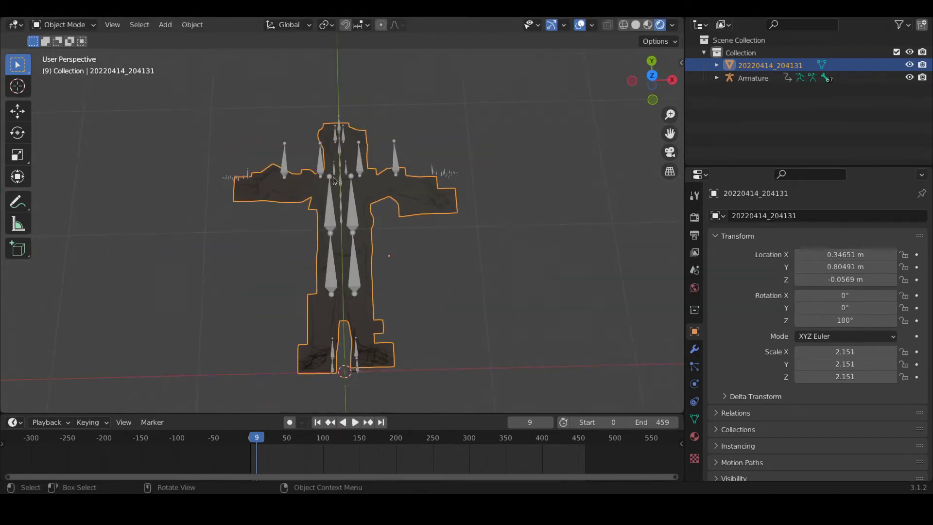
Select the figure mesh with the armature active and parent the mesh to the armature with an armature deform.
{"action": "left_click", "coordinate": [749, 78]}
{"action": "left_click", "coordinate": [748, 65], "text": "ctrl"}
{"action": "left_click", "coordinate": [745, 78], "text": "ctrl"}
{"action": "left_click", "coordinate": [192, 25]}
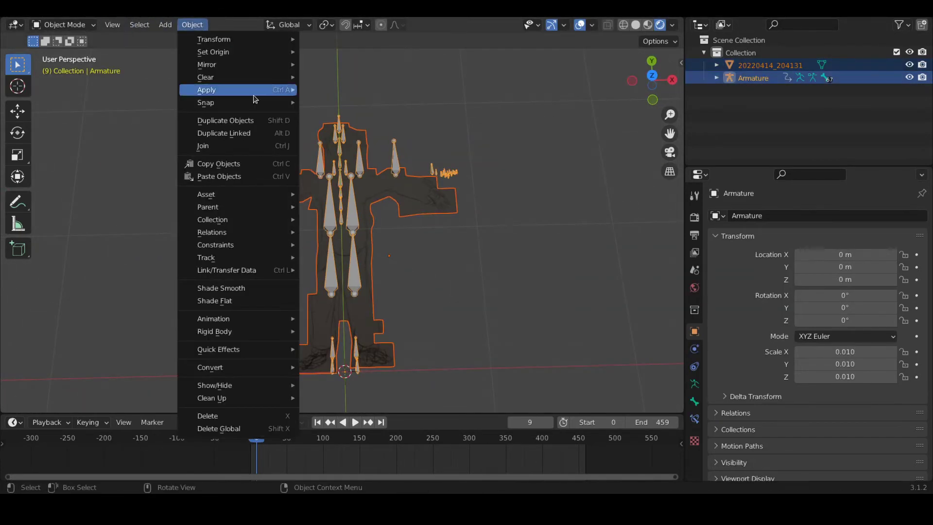
{"action": "mouse_move", "coordinate": [214, 206]}
{"action": "left_click", "coordinate": [383, 246]}
Toggle the armature's Edit Mode, expand the armature in the scene hierarchy and select its child figure mesh.
{"action": "left_click", "coordinate": [63, 24]}
{"action": "left_click", "coordinate": [64, 52]}
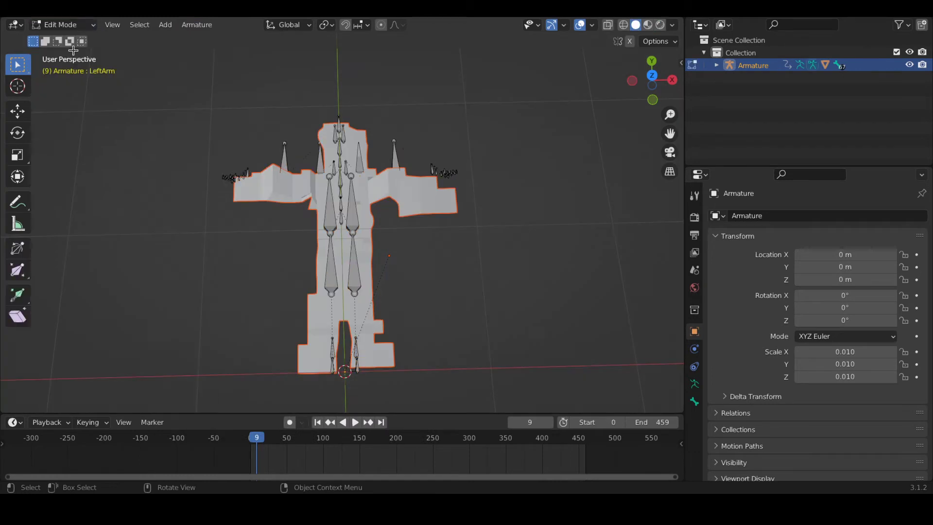
{"action": "left_click", "coordinate": [63, 25]}
{"action": "left_click", "coordinate": [67, 52]}
{"action": "left_click", "coordinate": [716, 66]}
{"action": "left_click", "coordinate": [782, 115]}
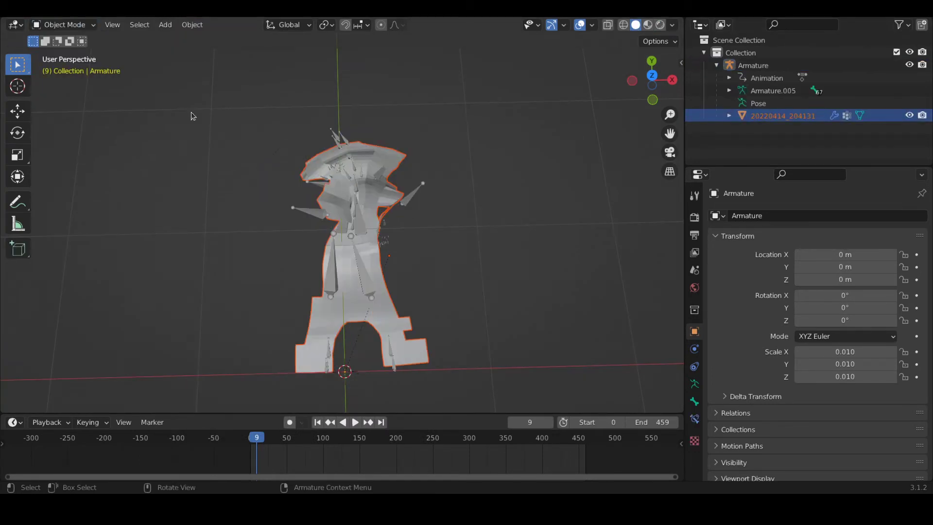
Return to Object Mode and undo the armature deform parenting of the figure mesh.
{"action": "key", "text": "ctrl+z"}
{"action": "key", "text": "ctrl+z"}
{"action": "left_click", "coordinate": [841, 117]}
{"action": "left_click", "coordinate": [63, 25]}
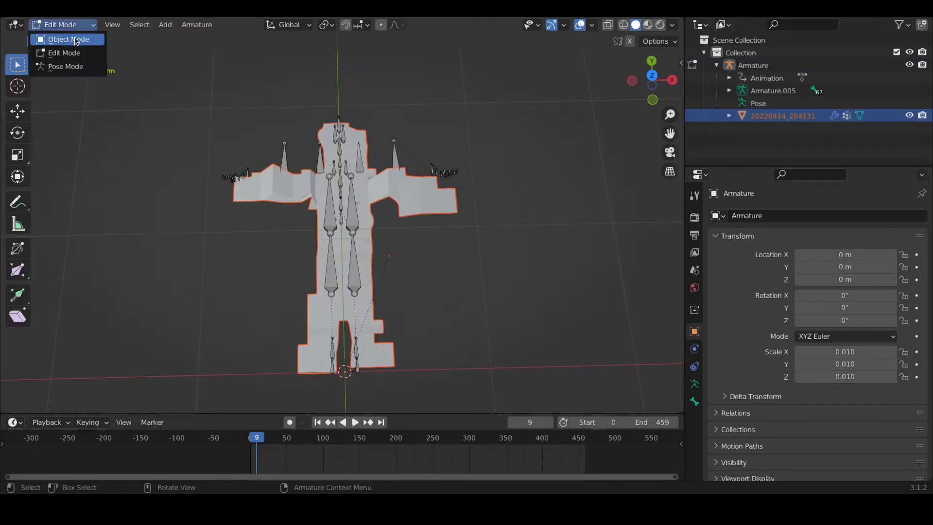
{"action": "left_click", "coordinate": [72, 39]}
{"action": "key", "text": "ctrl+z"}
{"action": "key", "text": "ctrl+z"}
{"action": "left_click", "coordinate": [63, 24]}
{"action": "key", "text": "ctrl+z"}
{"action": "key", "text": "ctrl+z"}
{"action": "key", "text": "ctrl+z"}
{"action": "key", "text": "ctrl+z"}
Try to parent the figure mesh to the armature and put the mesh into Weight Paint mode.
{"action": "left_click", "coordinate": [77, 26]}
{"action": "left_click", "coordinate": [752, 79], "text": "shift"}
{"action": "left_click", "coordinate": [74, 11]}
{"action": "left_click", "coordinate": [192, 25]}
{"action": "mouse_move", "coordinate": [206, 207]}
{"action": "left_click", "coordinate": [355, 245]}
{"action": "left_click", "coordinate": [62, 24]}
{"action": "left_click", "coordinate": [68, 91]}
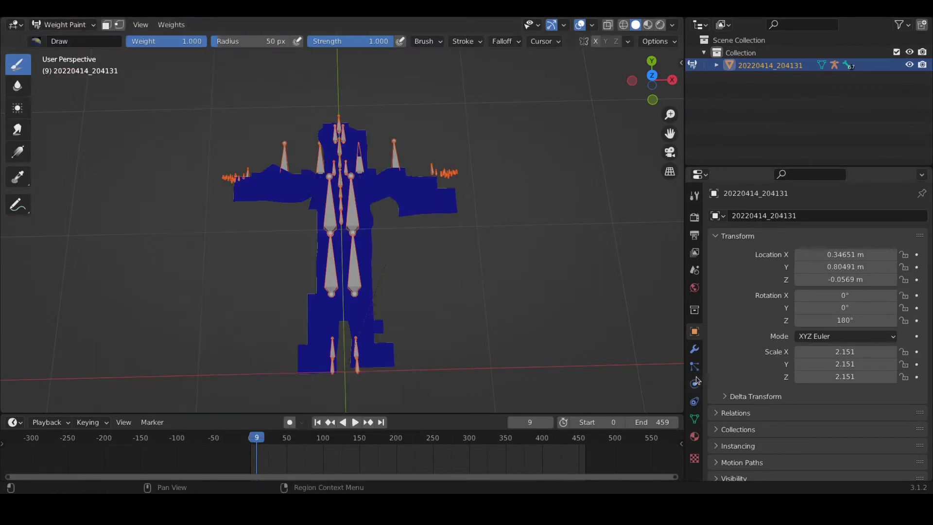
Inspect the mesh's vertex groups and its entries in the scene hierarchy, and undo the parenting attempt.
{"action": "left_click", "coordinate": [695, 417]}
{"action": "left_click", "coordinate": [716, 65]}
{"action": "left_click", "coordinate": [752, 79]}
{"action": "left_click", "coordinate": [756, 90]}
{"action": "left_click", "coordinate": [746, 67]}
{"action": "key", "text": "ctrl+z"}
{"action": "key", "text": "ctrl+z"}
{"action": "key", "text": "ctrl+z"}
{"action": "key", "text": "ctrl+z"}
{"action": "key", "text": "ctrl+z"}
Select the figure mesh with the armature active and parent the mesh to the armature with automatic weights.
{"action": "left_click", "coordinate": [579, 136]}
{"action": "left_click", "coordinate": [431, 183]}
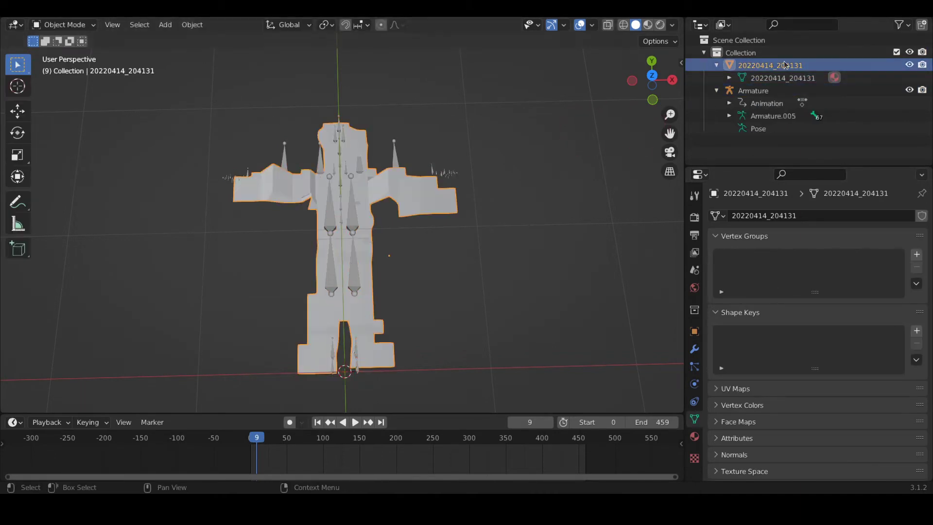
{"action": "left_click", "coordinate": [772, 91], "text": "ctrl"}
{"action": "left_click", "coordinate": [192, 24]}
{"action": "mouse_move", "coordinate": [230, 208]}
{"action": "left_click", "coordinate": [355, 246]}
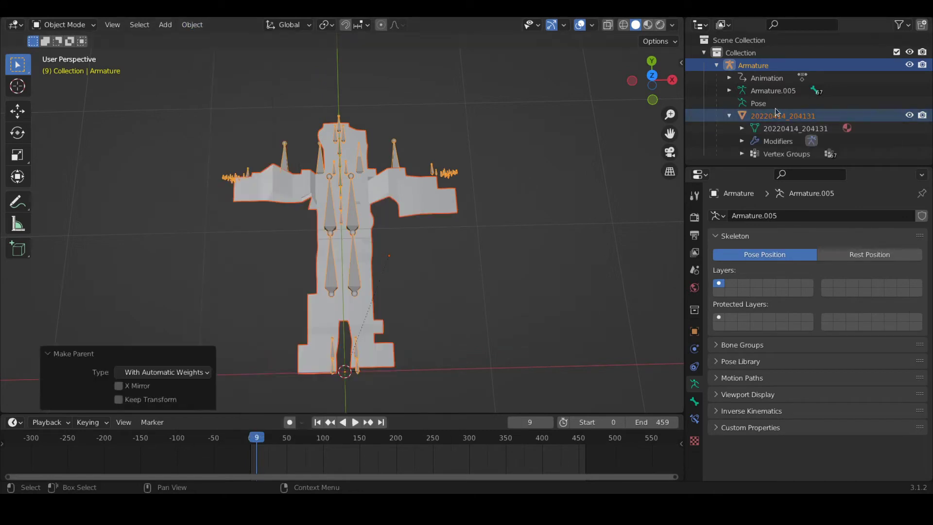
Put the figure mesh into Weight Paint mode and select the Hips vertex group.
{"action": "left_click", "coordinate": [777, 115]}
{"action": "left_click", "coordinate": [63, 24]}
{"action": "left_click", "coordinate": [67, 89]}
{"action": "scroll", "coordinate": [773, 286], "scroll_direction": "up", "scroll_amount": 5}
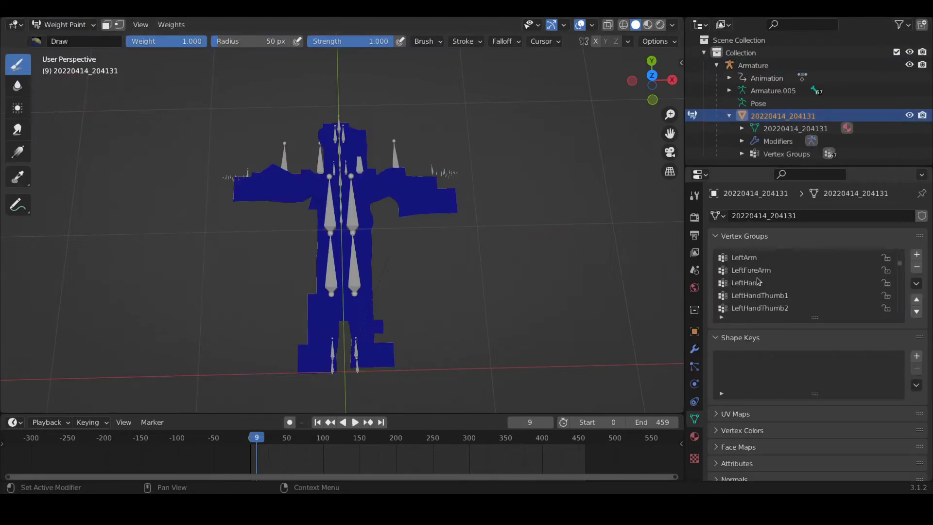
{"action": "scroll", "coordinate": [755, 278], "scroll_direction": "up", "scroll_amount": 6}
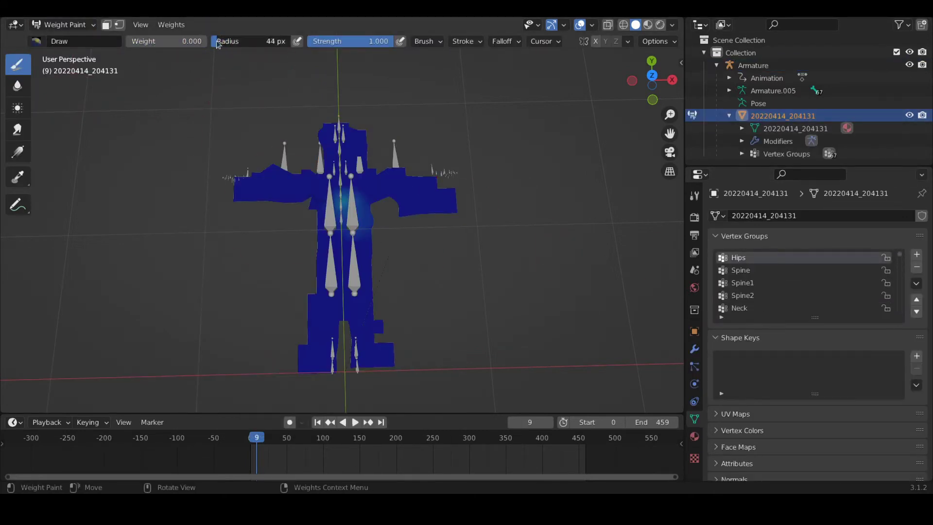
Set the brush weight to 1 and paint the Hips, Spine, Spine1 and Spine2 vertex groups up the torso.
{"action": "left_click_drag", "start_coordinate": [145, 41], "coordinate": [206, 41]}
{"action": "left_click_drag", "start_coordinate": [359, 257], "coordinate": [353, 257]}
{"action": "left_click", "coordinate": [741, 270]}
{"action": "scroll", "coordinate": [271, 126], "scroll_direction": "up", "scroll_amount": 3}
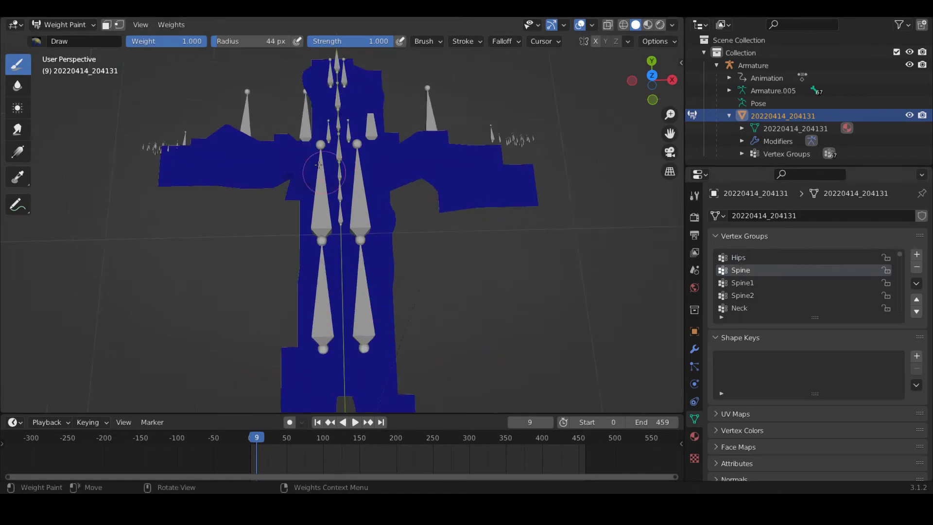
{"action": "left_click", "coordinate": [742, 283]}
{"action": "left_click", "coordinate": [343, 196]}
{"action": "left_click", "coordinate": [742, 295]}
{"action": "left_click", "coordinate": [340, 166]}
Paint the Neck vertex group and the head vertex groups over the figure's neck and head at weight 1.
{"action": "left_click", "coordinate": [739, 308]}
{"action": "left_click_drag", "start_coordinate": [339, 121], "coordinate": [381, 136]}
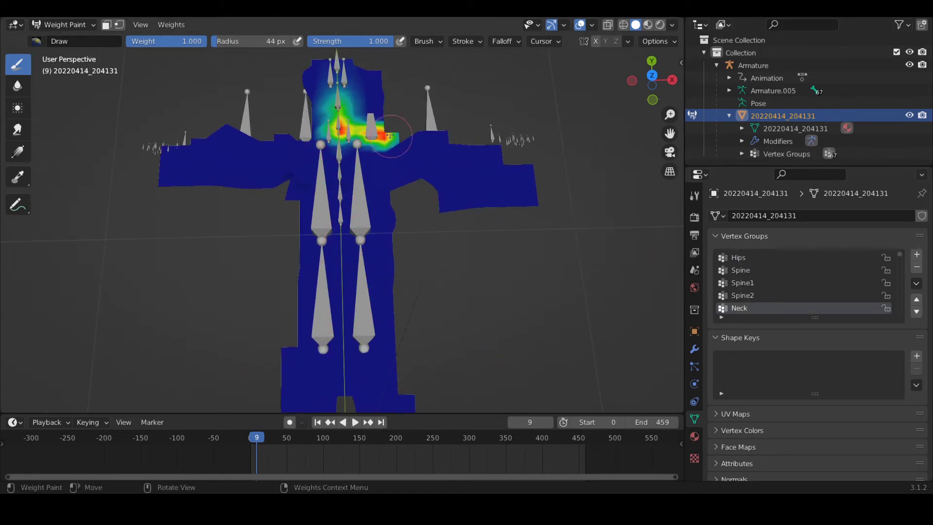
{"action": "left_click", "coordinate": [739, 308]}
{"action": "mouse_move", "coordinate": [339, 72]}
{"action": "left_mouse_down"}
{"action": "mouse_move", "coordinate": [360, 108]}
{"action": "mouse_move", "coordinate": [332, 99]}
{"action": "left_mouse_up"}
{"action": "scroll", "coordinate": [754, 293], "scroll_direction": "down", "scroll_amount": 4}
{"action": "left_click", "coordinate": [754, 296]}
{"action": "left_click_drag", "start_coordinate": [362, 68], "coordinate": [323, 67]}
Paint the LeftShoulder vertex group at the shoulder, and erase its stray influence near the neck with brush weight 0.
{"action": "scroll", "coordinate": [752, 284], "scroll_direction": "down", "scroll_amount": 2}
{"action": "left_click", "coordinate": [751, 283]}
{"action": "left_click", "coordinate": [356, 134]}
{"action": "left_click_drag", "start_coordinate": [397, 138], "coordinate": [392, 143]}
{"action": "right_click", "coordinate": [311, 135]}
{"action": "left_click_drag", "start_coordinate": [310, 135], "coordinate": [212, 135]}
{"action": "left_click_drag", "start_coordinate": [357, 134], "coordinate": [347, 163]}
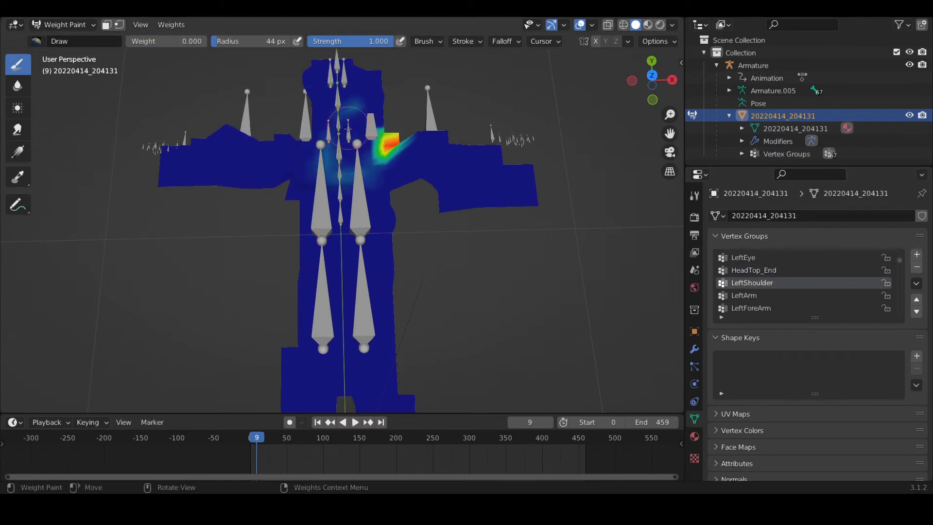
Erase the LeftArm vertex group's weight from the head and neck with a 134 px brush and paint the upper arm.
{"action": "left_click", "coordinate": [757, 295]}
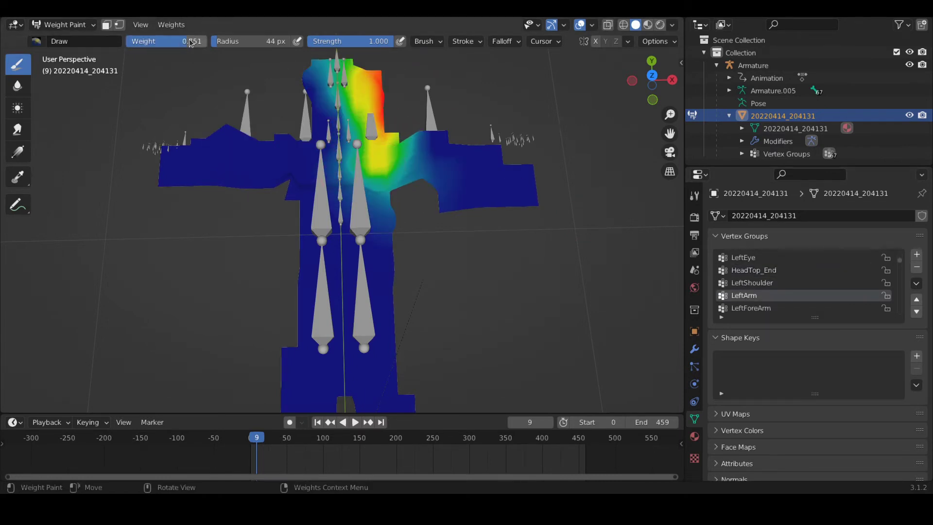
{"action": "left_click_drag", "start_coordinate": [227, 41], "coordinate": [264, 40]}
{"action": "mouse_move", "coordinate": [371, 129]}
{"action": "left_mouse_down"}
{"action": "mouse_move", "coordinate": [366, 188]}
{"action": "mouse_move", "coordinate": [357, 93]}
{"action": "left_mouse_up"}
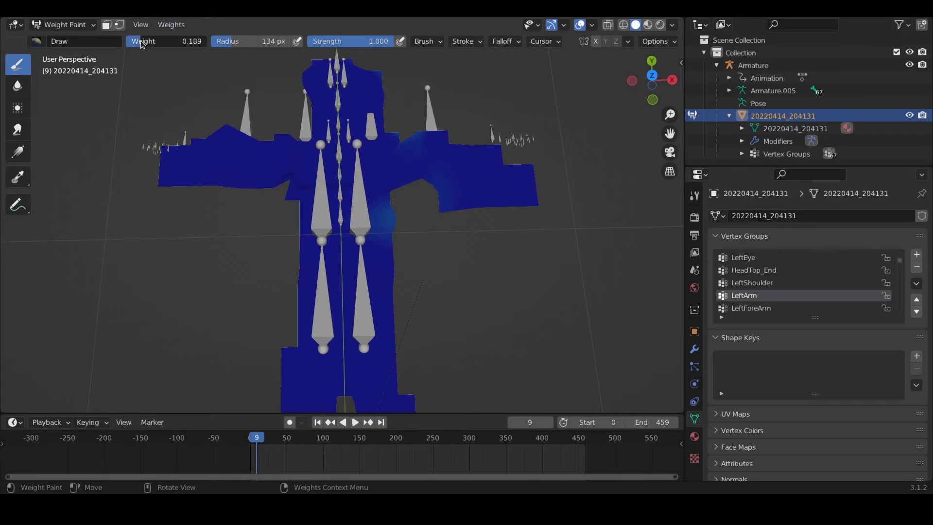
{"action": "left_click_drag", "start_coordinate": [233, 41], "coordinate": [237, 41]}
{"action": "mouse_move", "coordinate": [412, 156]}
{"action": "left_mouse_down"}
{"action": "mouse_move", "coordinate": [442, 158]}
{"action": "mouse_move", "coordinate": [443, 139]}
{"action": "mouse_move", "coordinate": [459, 209]}
{"action": "left_mouse_up"}
Paint the LeftForeArm group on the forearm and trim the inner parts of LeftForeArm and LeftHand with a 56 px brush at weight 0.
{"action": "scroll", "coordinate": [747, 294], "scroll_direction": "down", "scroll_amount": 2}
{"action": "left_click", "coordinate": [748, 283]}
{"action": "left_click_drag", "start_coordinate": [430, 147], "coordinate": [405, 170]}
{"action": "left_click_drag", "start_coordinate": [238, 40], "coordinate": [242, 41]}
{"action": "left_click_drag", "start_coordinate": [413, 146], "coordinate": [395, 187]}
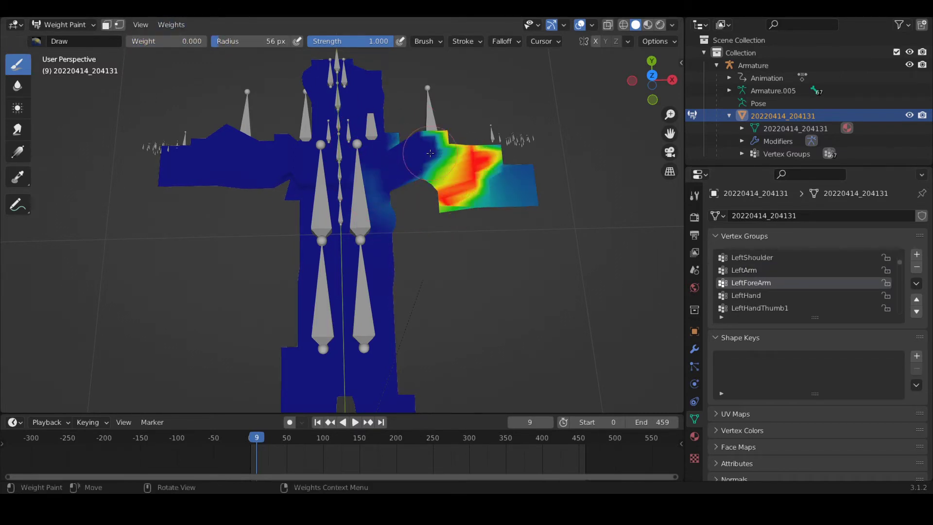
{"action": "left_click", "coordinate": [752, 294]}
{"action": "left_click_drag", "start_coordinate": [466, 190], "coordinate": [444, 150]}
Erase the RightShoulder weight around the neck and chest, and paint the RightArm vertex group on the upper arm at weight 1.
{"action": "scroll", "coordinate": [801, 284], "scroll_direction": "down", "scroll_amount": 10}
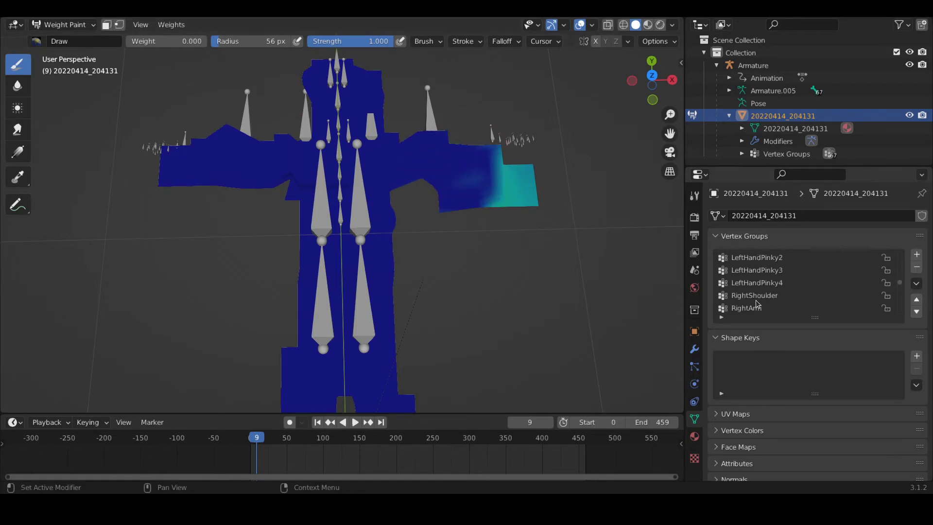
{"action": "left_click", "coordinate": [754, 294]}
{"action": "left_click_drag", "start_coordinate": [335, 111], "coordinate": [325, 171]}
{"action": "left_click_drag", "start_coordinate": [165, 41], "coordinate": [206, 41]}
{"action": "left_click", "coordinate": [746, 308]}
{"action": "mouse_move", "coordinate": [275, 104]}
{"action": "left_mouse_down"}
{"action": "mouse_move", "coordinate": [344, 55]}
{"action": "mouse_move", "coordinate": [275, 214]}
{"action": "mouse_move", "coordinate": [213, 126]}
{"action": "left_mouse_up"}
Paint the RightForeArm and RightHand vertex groups over the forearm and hand at weight 1.
{"action": "scroll", "coordinate": [754, 308], "scroll_direction": "down", "scroll_amount": 1}
{"action": "left_click", "coordinate": [753, 308]}
{"action": "left_click_drag", "start_coordinate": [165, 41], "coordinate": [207, 41]}
{"action": "left_click_drag", "start_coordinate": [203, 126], "coordinate": [192, 179]}
{"action": "scroll", "coordinate": [754, 293], "scroll_direction": "down", "scroll_amount": 2}
{"action": "left_click", "coordinate": [752, 296]}
{"action": "left_click_drag", "start_coordinate": [167, 139], "coordinate": [171, 185]}
Select the LeftUpLeg vertex group and paint it along the figure's left leg at weight 1.
{"action": "scroll", "coordinate": [760, 289], "scroll_direction": "down", "scroll_amount": 12}
{"action": "left_click", "coordinate": [765, 287]}
{"action": "scroll", "coordinate": [766, 287], "scroll_direction": "down", "scroll_amount": 9}
{"action": "left_click", "coordinate": [751, 299]}
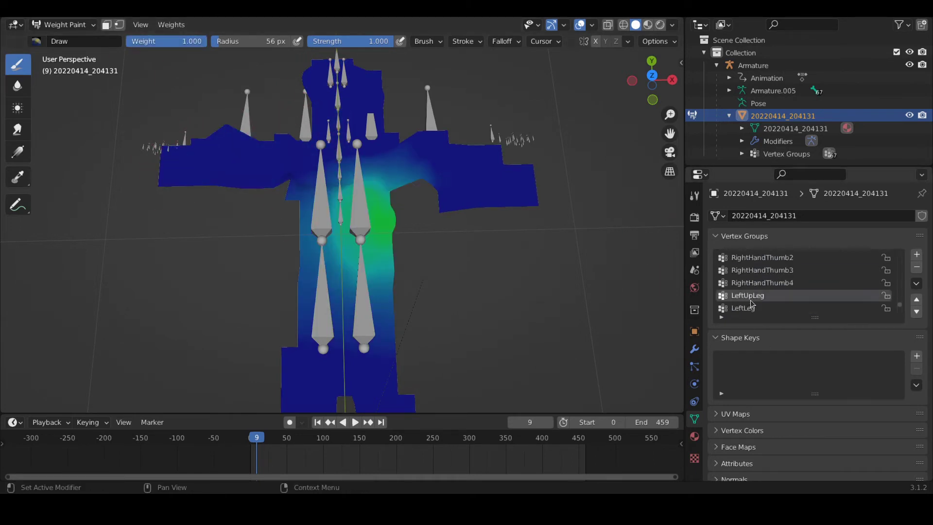
{"action": "left_click_drag", "start_coordinate": [378, 269], "coordinate": [385, 331]}
Switch to animation.js in the code editor and add "var loader = new THREE.GLTFLoader()" after the camera line in init().
{"action": "key", "text": "ctrl+z"}
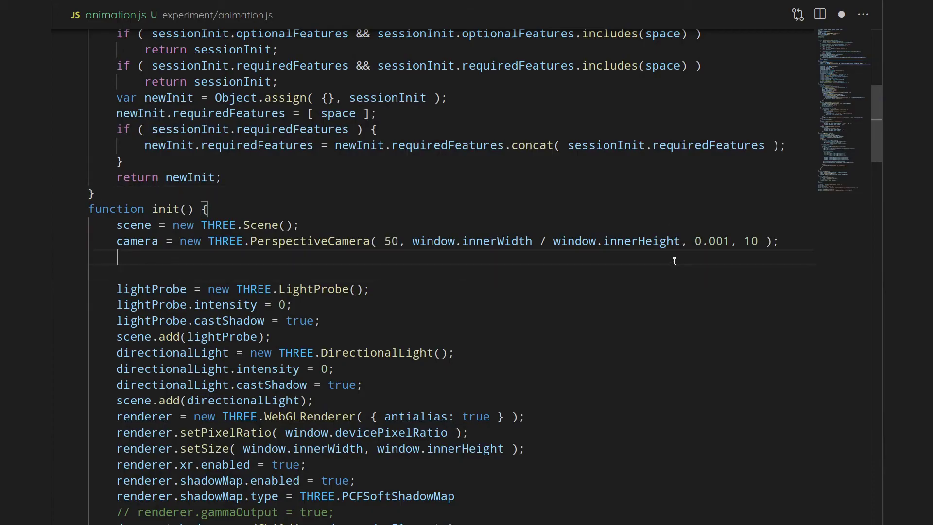
{"action": "scroll", "coordinate": [673, 265], "scroll_direction": "up", "scroll_amount": 7}
{"action": "mouse_move", "coordinate": [847, 55]}
{"action": "left_mouse_down"}
{"action": "mouse_move", "coordinate": [852, 37]}
{"action": "mouse_move", "coordinate": [864, 136]}
{"action": "mouse_move", "coordinate": [860, 50]}
{"action": "left_mouse_up"}
{"action": "key", "text": "ctrl+z"}
{"action": "scroll", "coordinate": [439, 315], "scroll_direction": "down", "scroll_amount": 4}
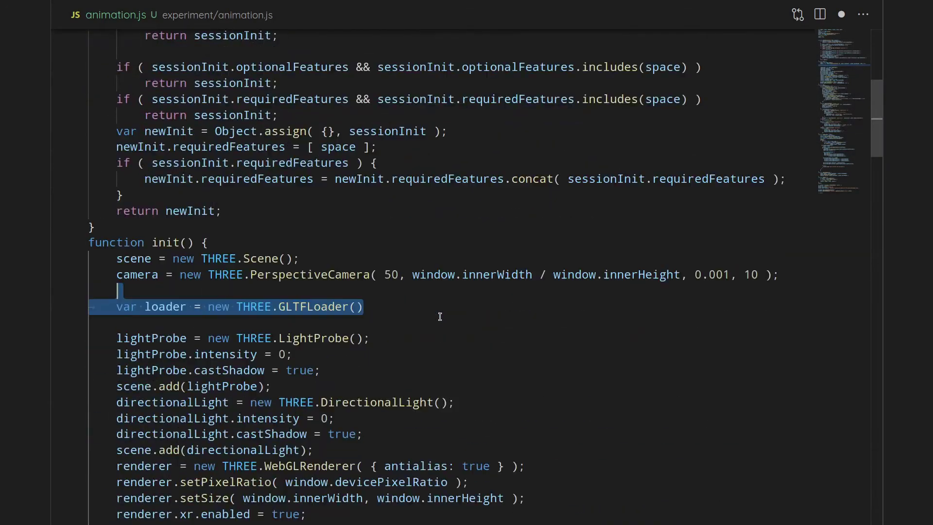
Add a loader.load call for 'twistflip.gltf' with a function ( gltf ) callback below the loader line.
{"action": "scroll", "coordinate": [439, 316], "scroll_direction": "down", "scroll_amount": 2}
{"action": "left_click", "coordinate": [383, 229]}
{"action": "key", "text": "ctrl+z"}
{"action": "left_click", "coordinate": [391, 276]}
{"action": "triple_click", "coordinate": [248, 240]}
{"action": "left_click_drag", "start_coordinate": [216, 240], "coordinate": [314, 240]}
In the callback, set gltf.scene's x, y and z scale to scale, rotation.x to Math.PI/2, position.z to -3 and position.y to -1.6.
{"action": "key", "text": "ctrl+z"}
{"action": "key", "text": "ctrl+z"}
{"action": "scroll", "coordinate": [491, 275], "scroll_direction": "down", "scroll_amount": 2}
{"action": "key", "text": "ctrl+z"}
{"action": "type", "text": "gltf.scene.position.z = -3; gltf.scene.position.y = -1.6"}
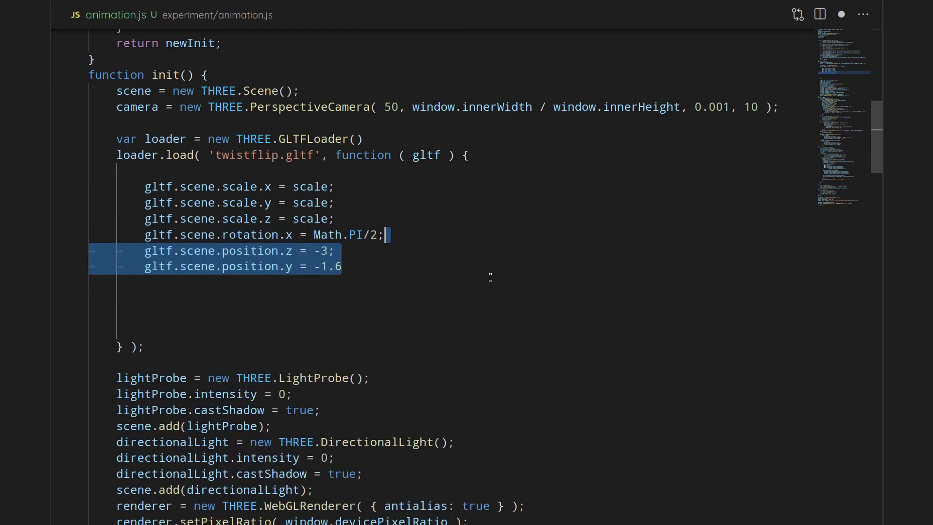
Create a THREE.AnimationMixer for gltf.scene, assign action the clipAction of gltf.animations[ 0 ], and call action.play().
{"action": "scroll", "coordinate": [489, 275], "scroll_direction": "down", "scroll_amount": 2}
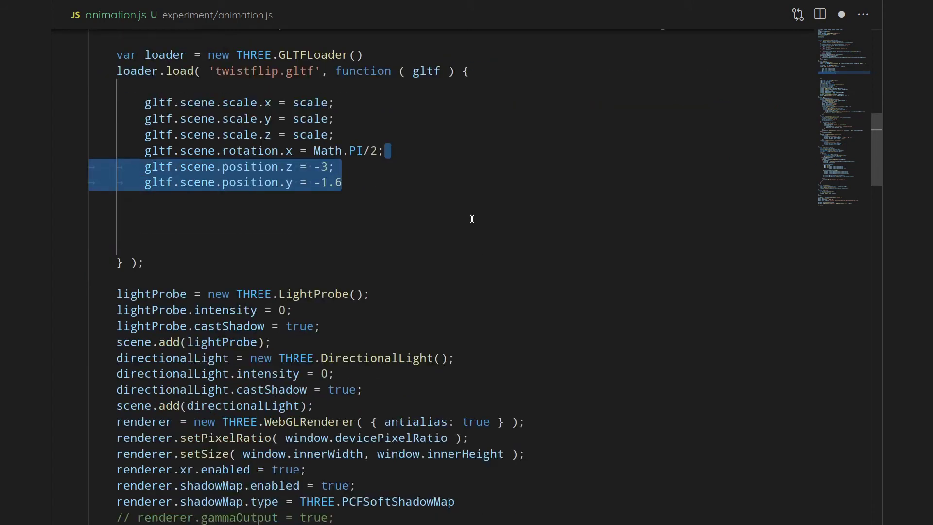
{"action": "type", "text": "mixer = new THREE.AnimationMixer( gltf.scene );"}
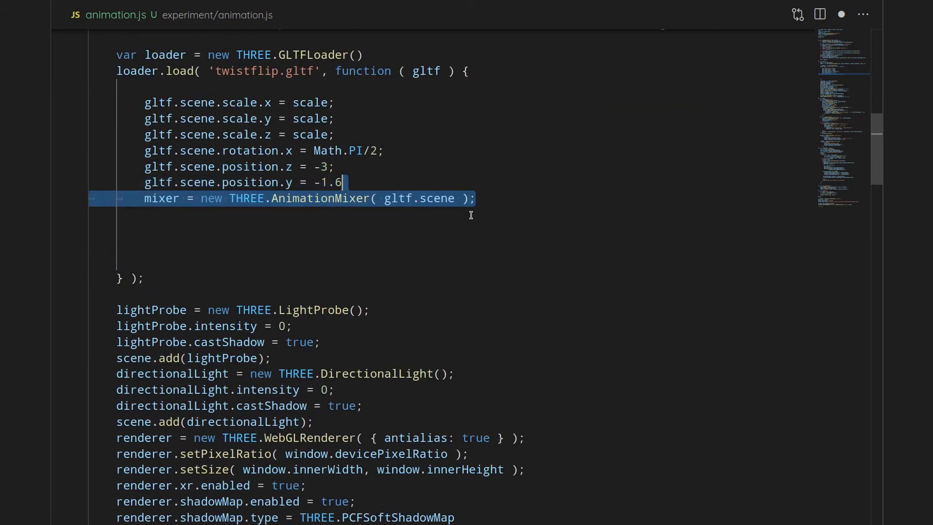
{"action": "type", "text": "action = mixer.clipAction( gltf.animations[ 0 ] );"}
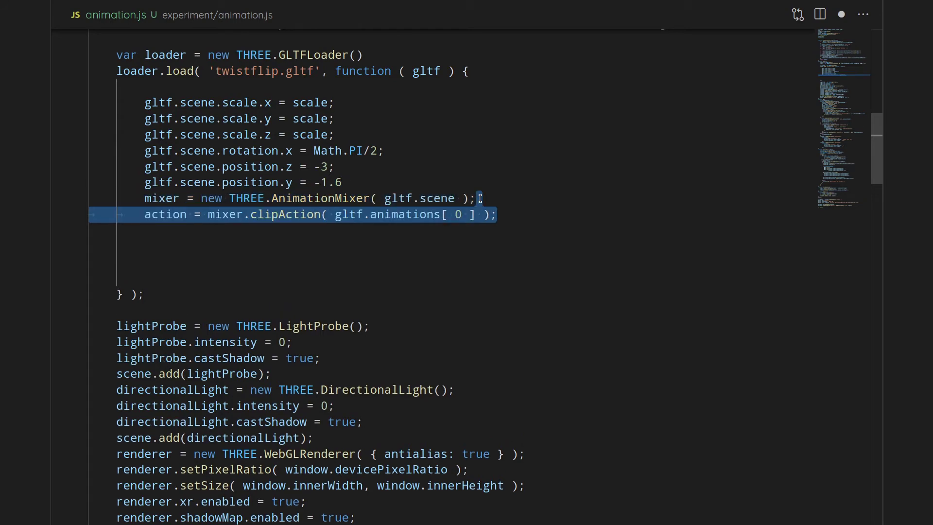
{"action": "type", "text": "action.play();"}
Add gltf.scene to the scene and set scene.children[2].frustumCulled=false.
{"action": "scroll", "coordinate": [450, 235], "scroll_direction": "down", "scroll_amount": 2}
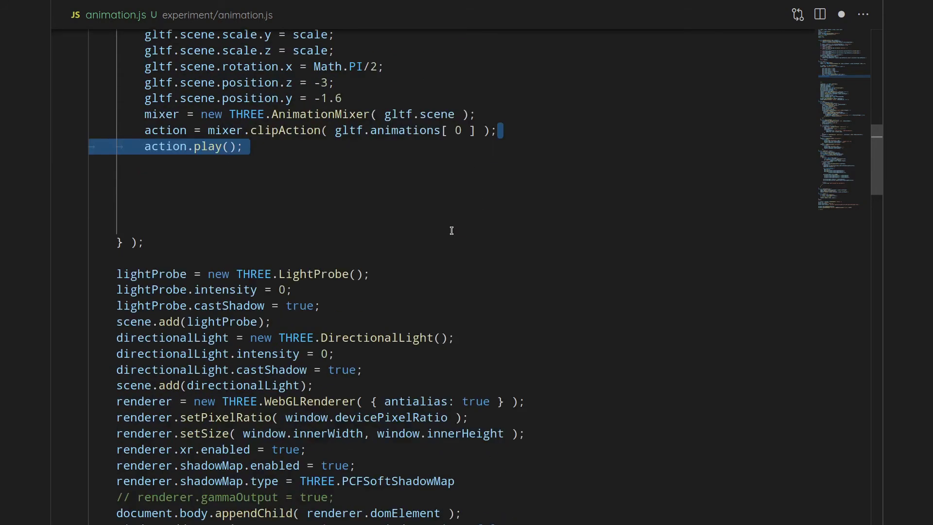
{"action": "type", "text": "scene.add( gltf.scene );"}
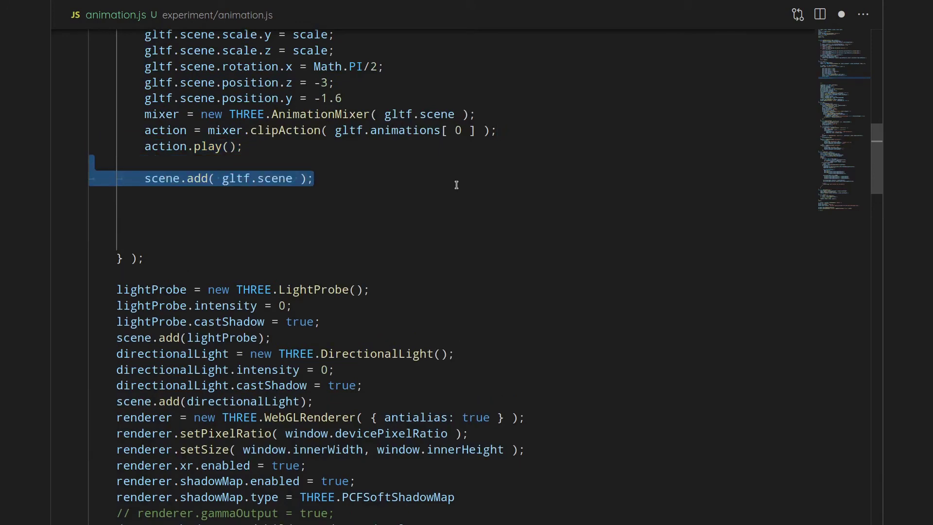
{"action": "scroll", "coordinate": [456, 186], "scroll_direction": "down", "scroll_amount": 1}
{"action": "type", "text": "scene.children[2].frustumCulled=false"}
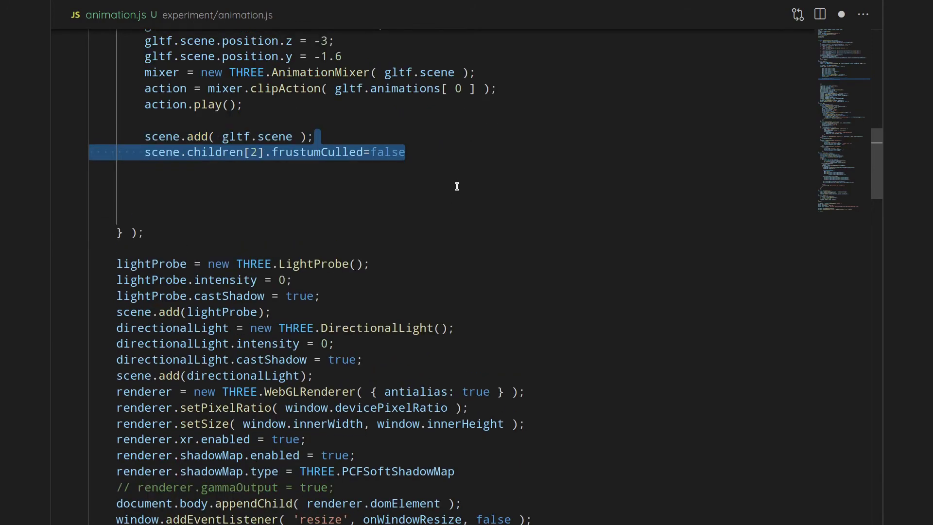
Set frustumCulled=false on scene.children[2].children[0] and its children[1], and castShadow=true on that children[1].
{"action": "scroll", "coordinate": [456, 186], "scroll_direction": "up", "scroll_amount": 2}
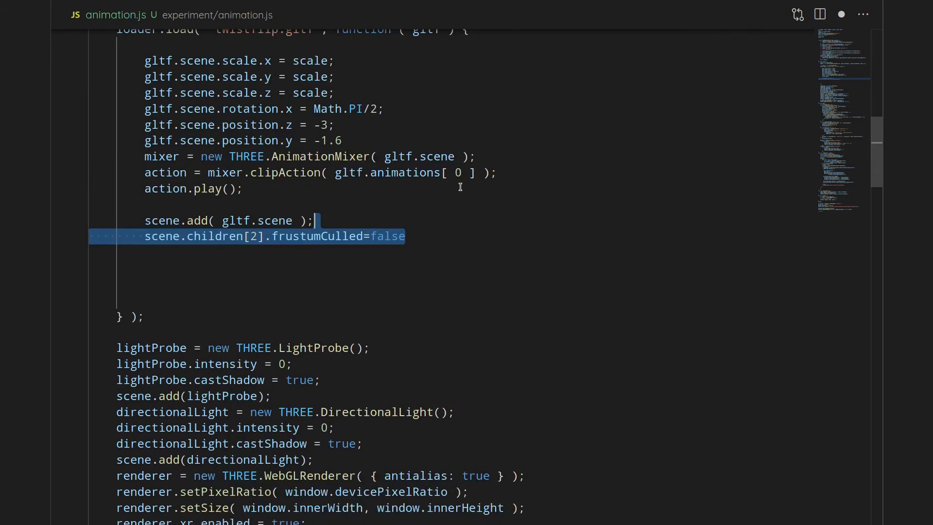
{"action": "type", "text": "scene.children[2].children[0].frustumCulled=false"}
{"action": "type", "text": "scene.children[2].children[0].children[1].frustumCulled=false"}
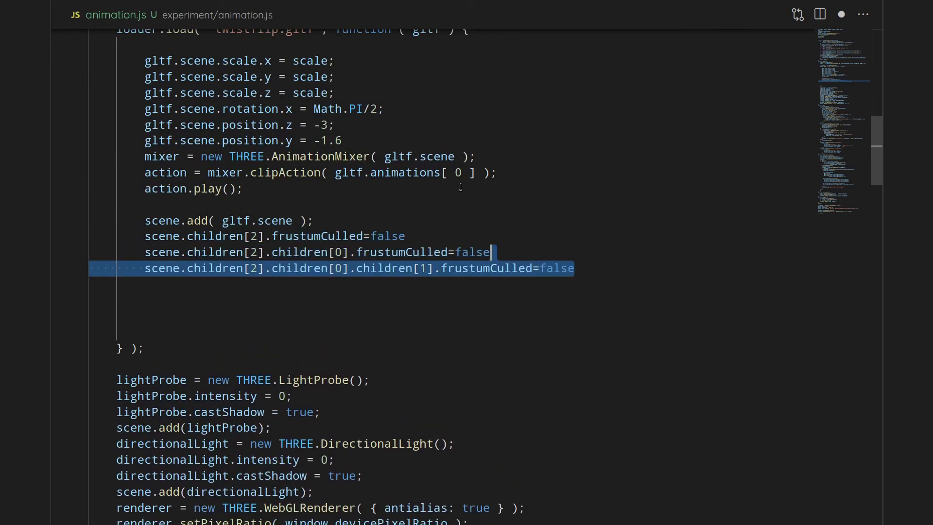
{"action": "type", "text": "scene.children[2].children[0].children[1].castShadow=true"}
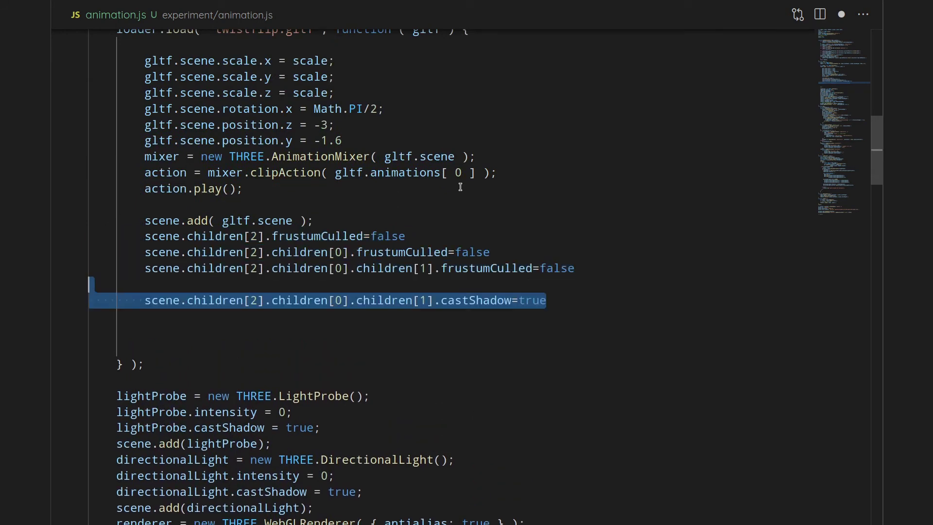
Define geometry as a THREE.PlaneGeometry( 2000, 2000 ) and rotate it with rotateX( - Math.PI / 2 ).
{"action": "scroll", "coordinate": [461, 187], "scroll_direction": "down", "scroll_amount": 1}
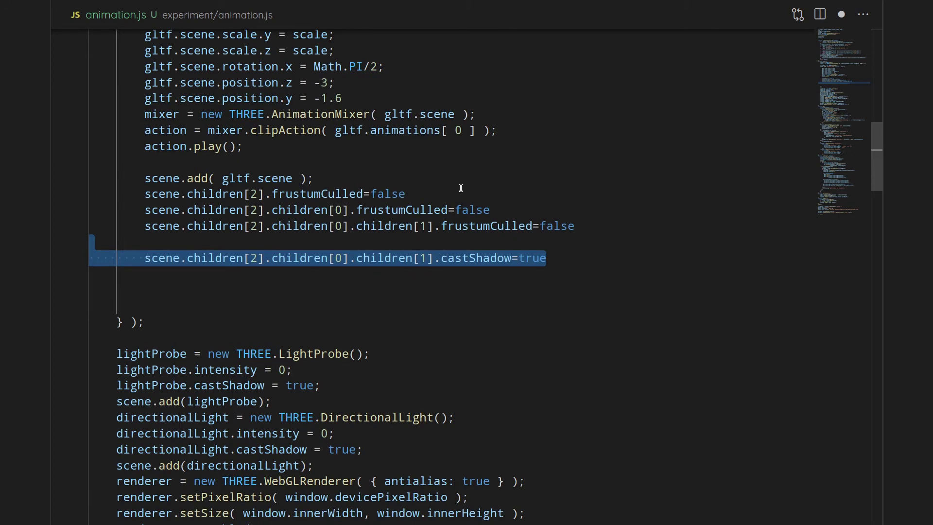
{"action": "type", "text": "const geometry = new THREE.PlaneGeometry( 2000, 2000 );"}
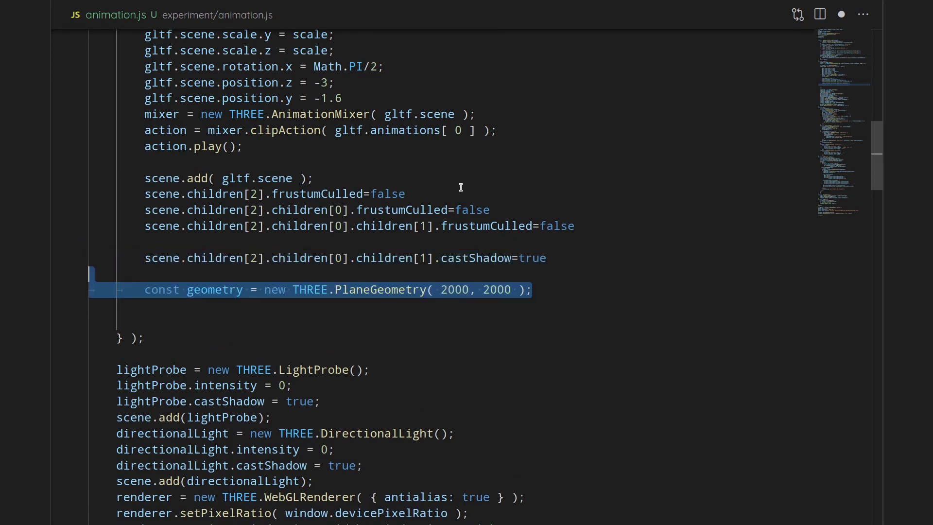
{"action": "scroll", "coordinate": [460, 187], "scroll_direction": "down", "scroll_amount": 1}
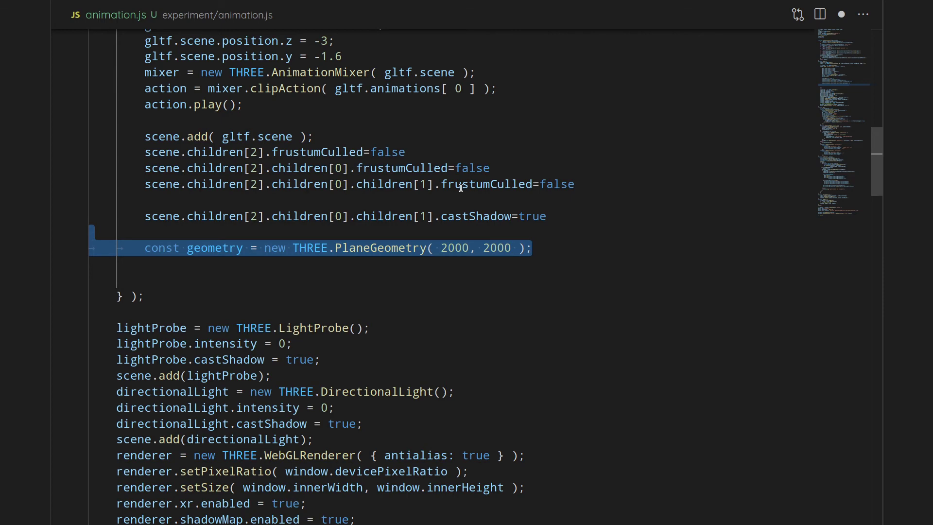
{"action": "type", "text": "geometry.rotateX( - Math.PI / 2 );"}
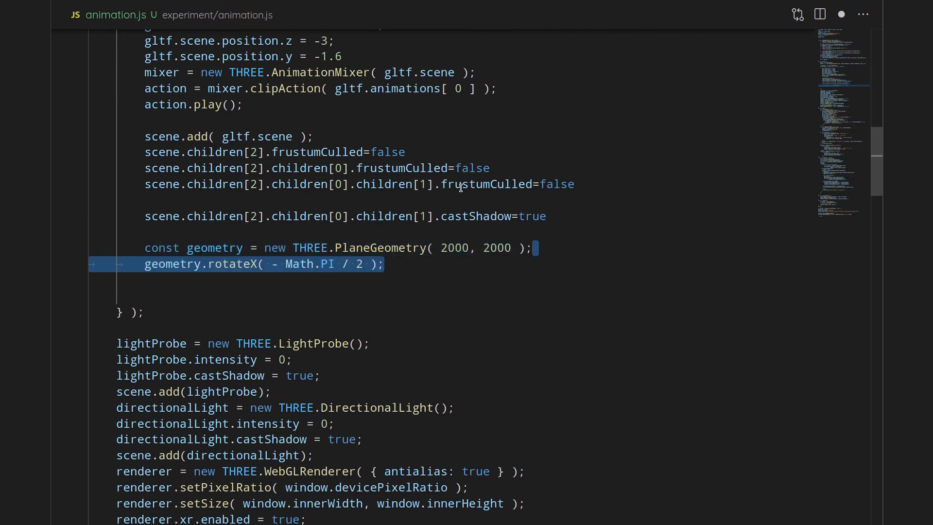
Define material as a THREE.ShadowMaterial with opacity 0.2 and create plane as a THREE.Mesh from the geometry and material.
{"action": "scroll", "coordinate": [460, 188], "scroll_direction": "down", "scroll_amount": 1}
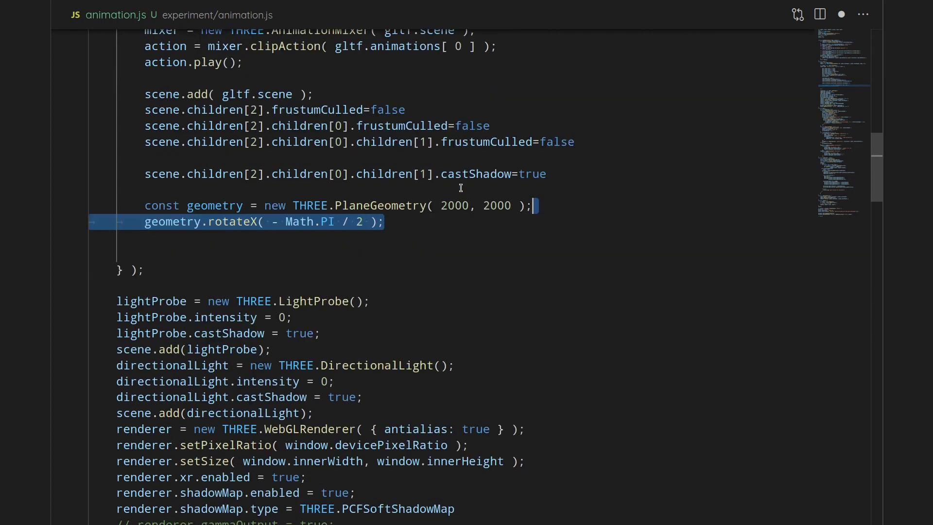
{"action": "key", "text": "ctrl+z"}
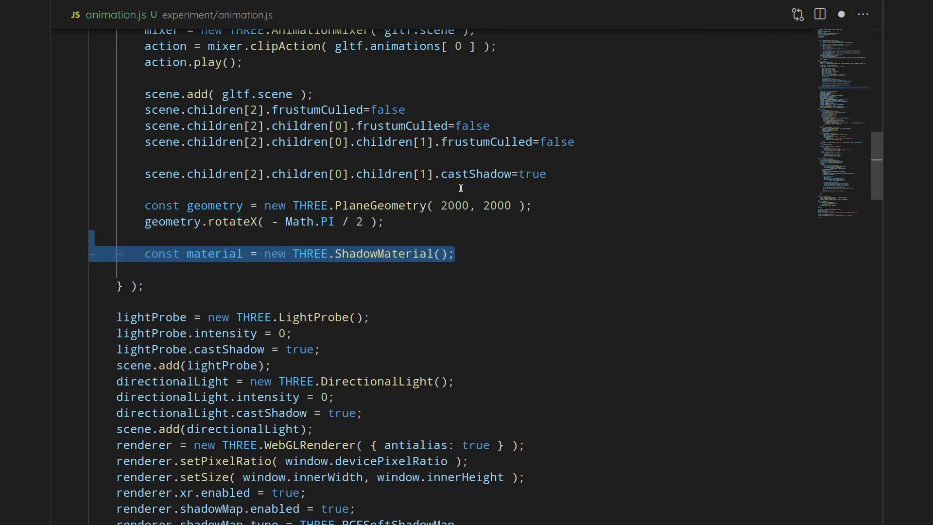
{"action": "scroll", "coordinate": [461, 188], "scroll_direction": "down", "scroll_amount": 1}
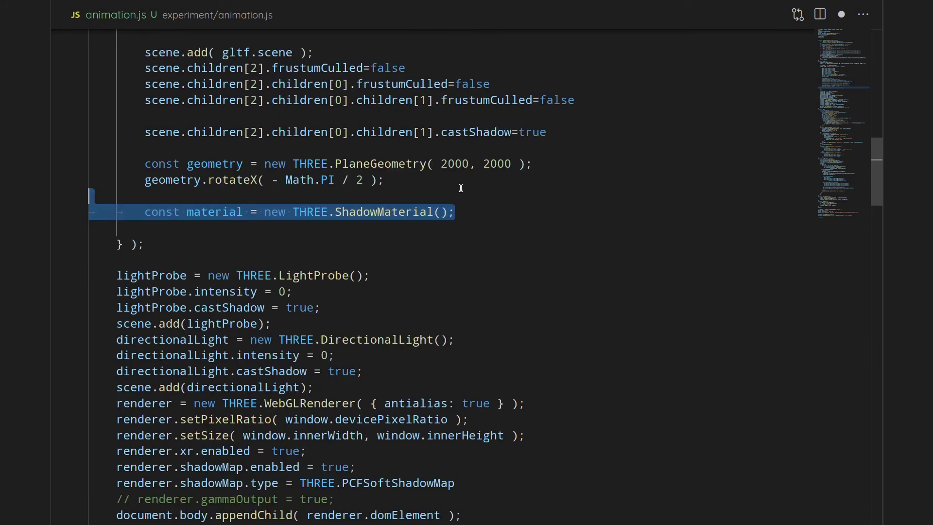
{"action": "type", "text": "material.opacity = 0.2;"}
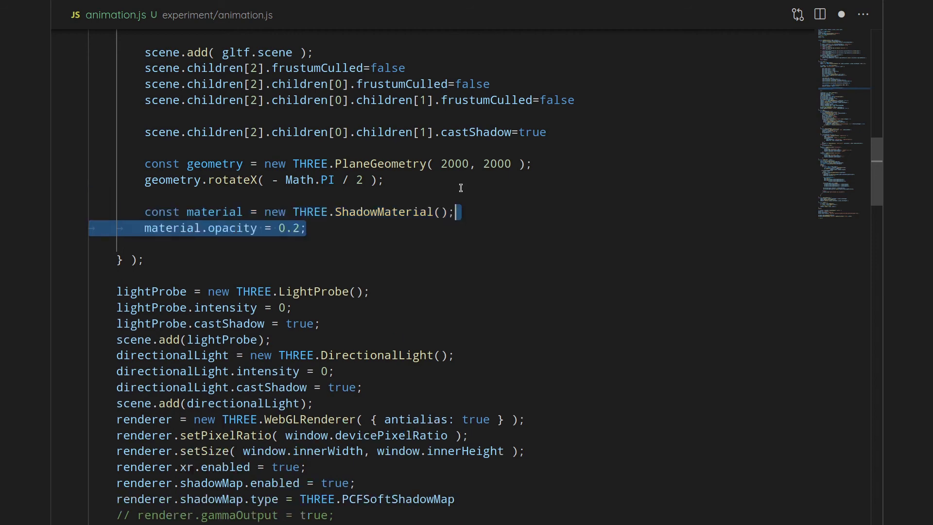
{"action": "scroll", "coordinate": [461, 188], "scroll_direction": "down", "scroll_amount": 1}
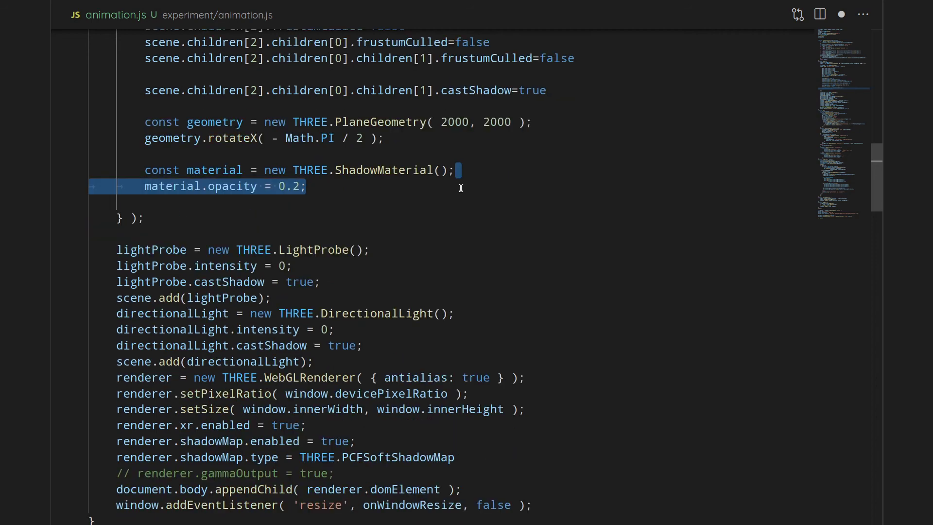
{"action": "type", "text": "const plane = new THREE.Mesh( geometry, material );"}
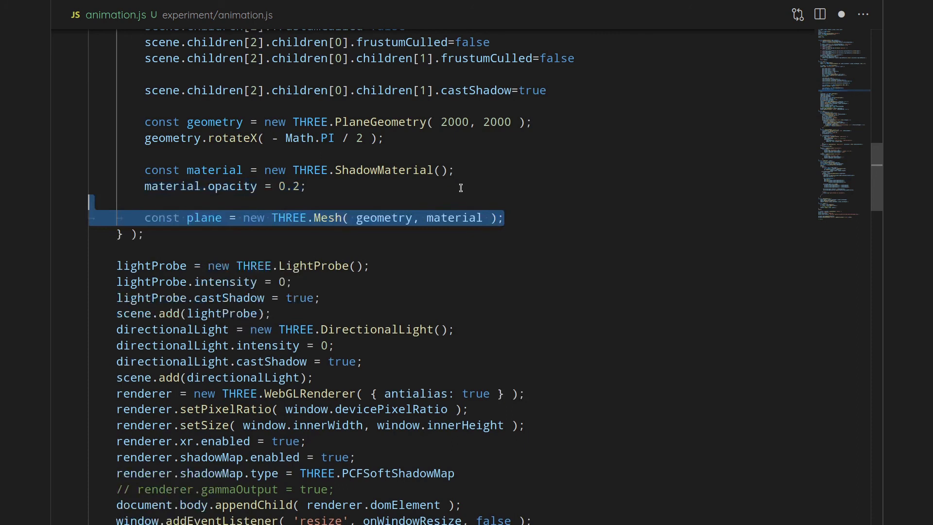